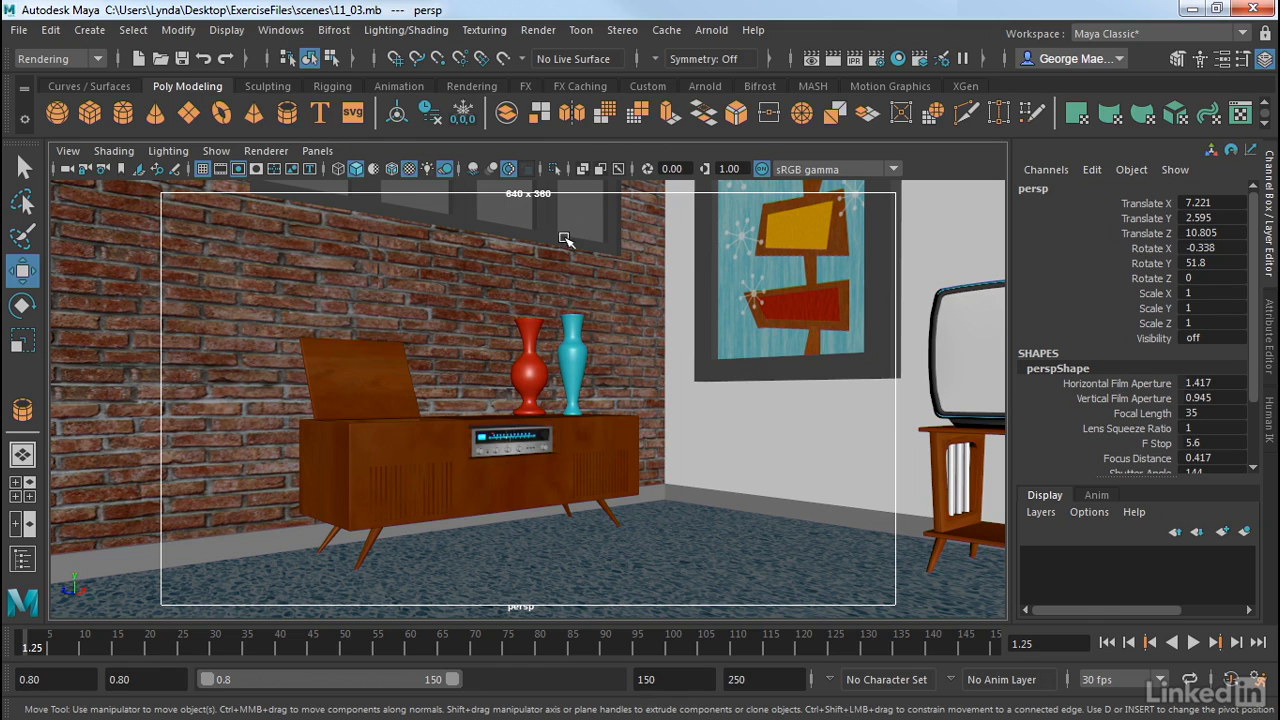
# Step: Show the rendering tools and place the list of light types in a floating window beside the room
pyautogui.click(445, 86)
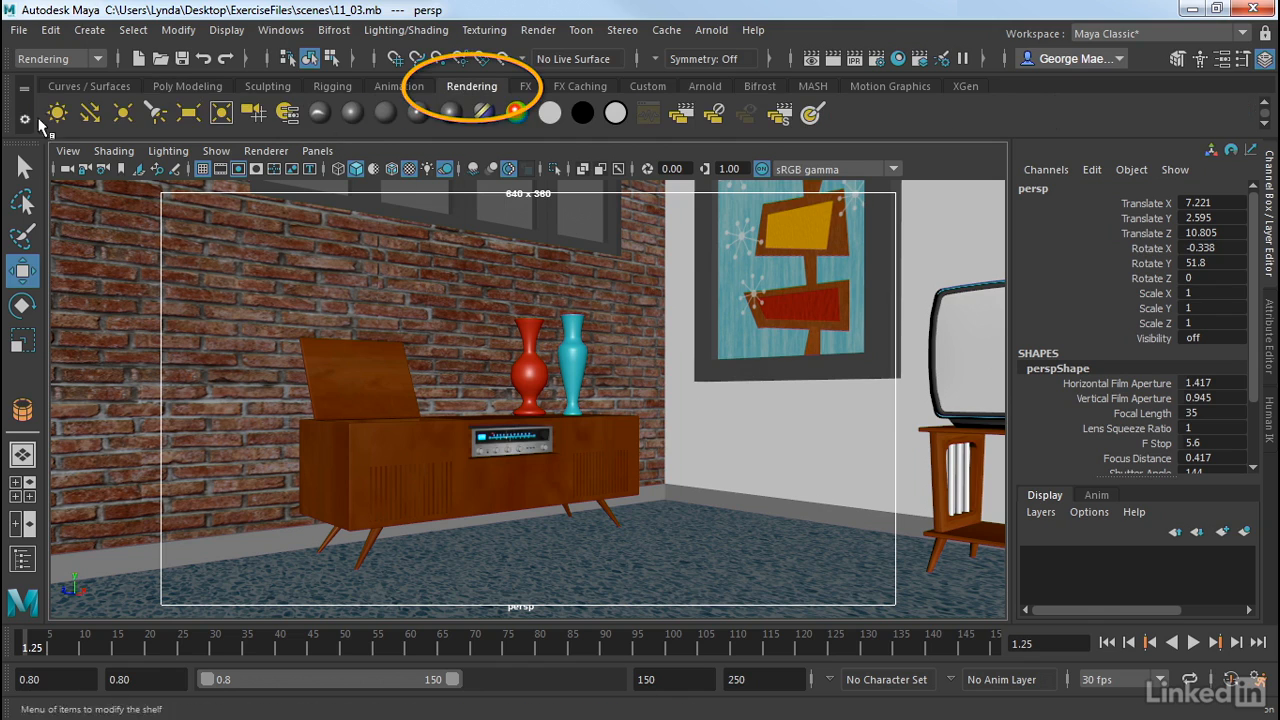
pyautogui.click(88, 30)
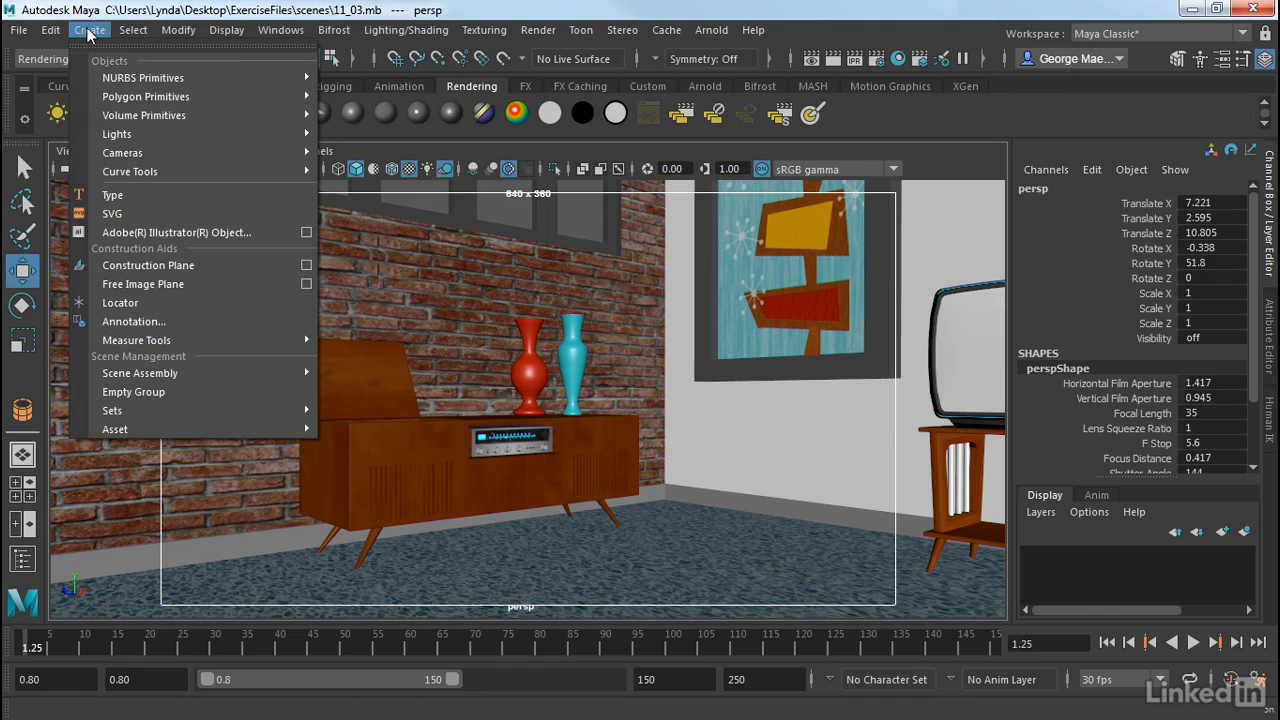
pyautogui.moveTo(116, 134)
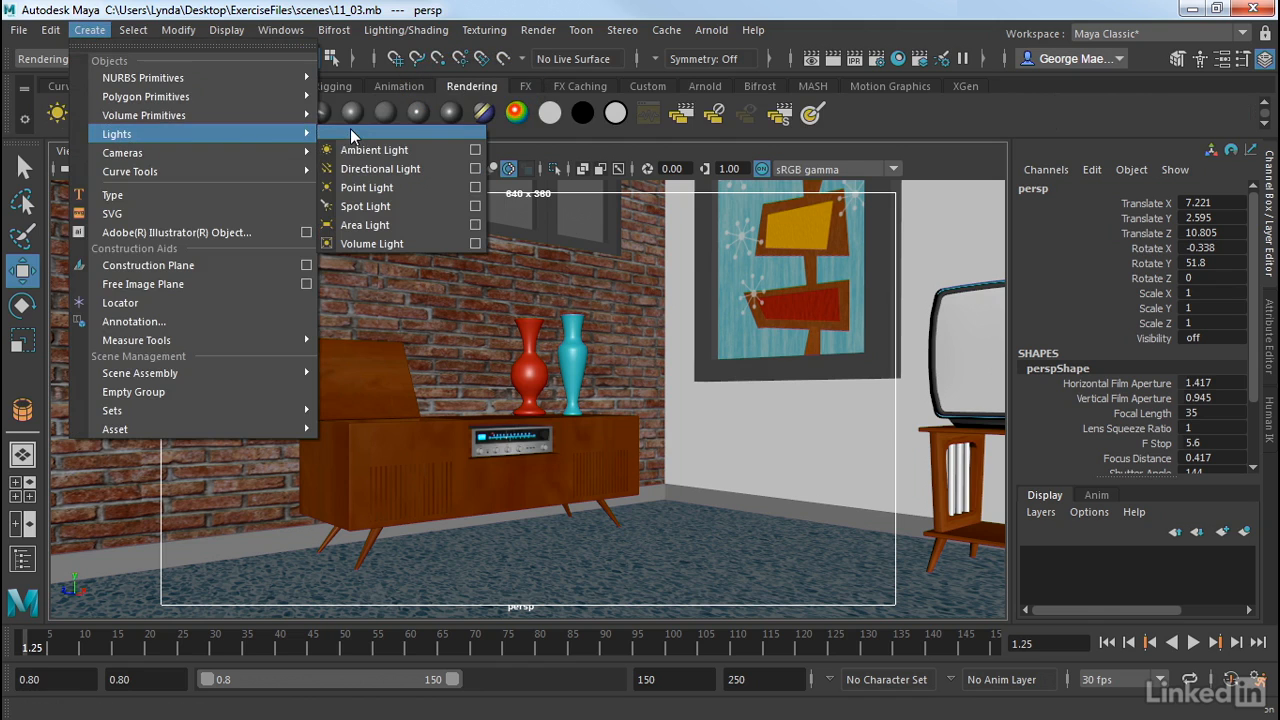
pyautogui.click(351, 136)
pyautogui.moveTo(397, 112); pyautogui.dragTo(144, 264)
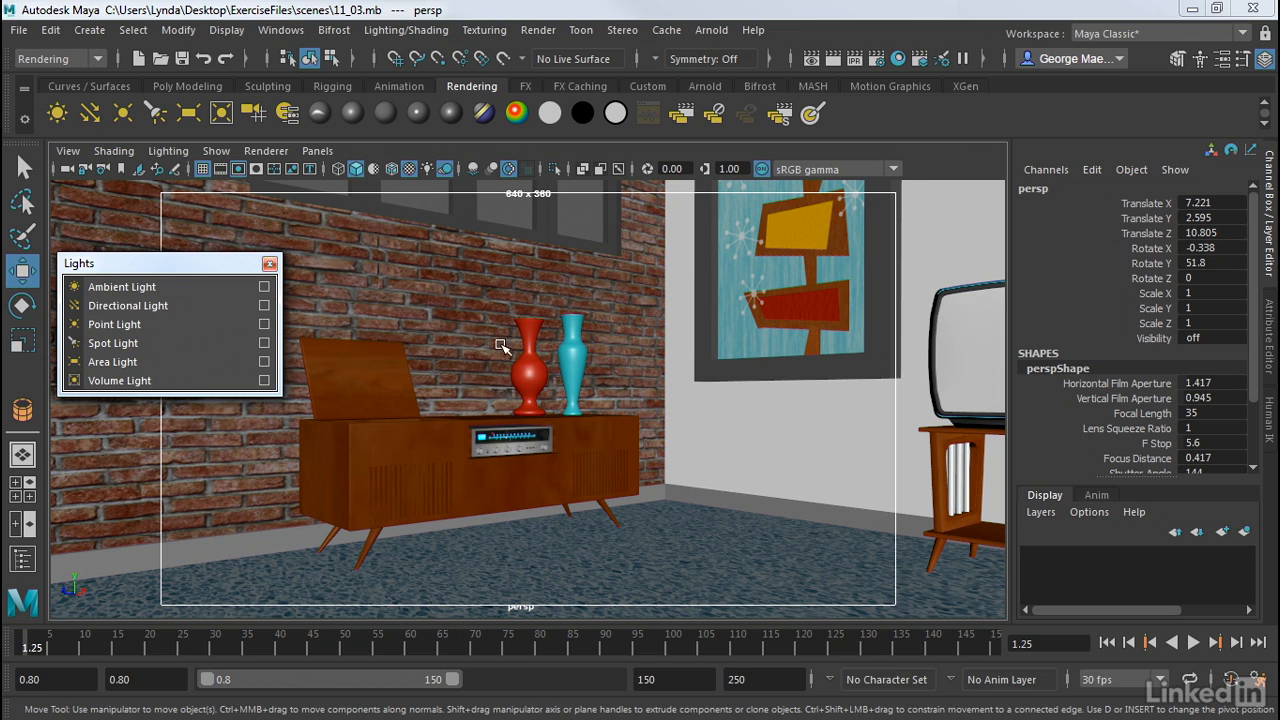
# Step: Create a point light and raise it to about 3.97 on Y near the middle of the room
pyautogui.keyDown('alt'); pyautogui.moveTo(503, 346); pyautogui.dragTo(406, 340, button='right'); pyautogui.keyUp('alt')
pyautogui.keyDown('alt'); pyautogui.moveTo(493, 340); pyautogui.dragTo(517, 366); pyautogui.keyUp('alt')
pyautogui.keyDown('alt'); pyautogui.moveTo(668, 363); pyautogui.dragTo(563, 353, button='right'); pyautogui.keyUp('alt')
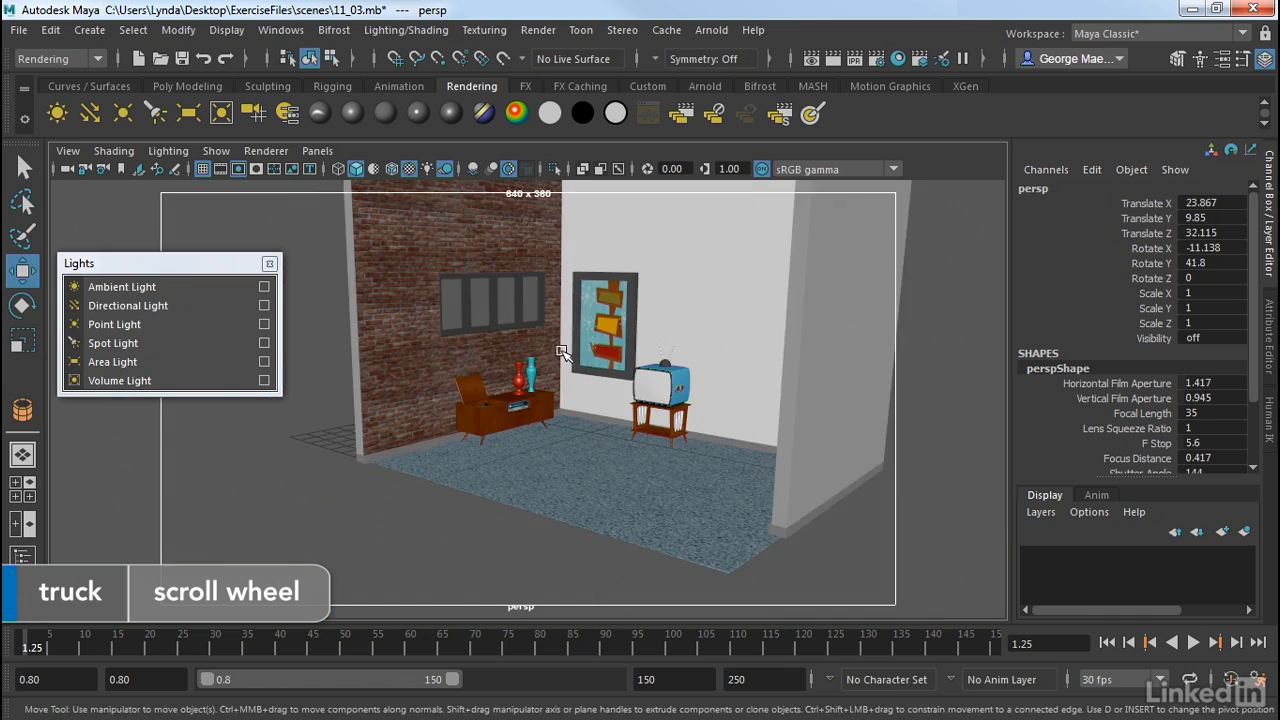
pyautogui.keyDown('alt'); pyautogui.moveTo(563, 355); pyautogui.dragTo(590, 349); pyautogui.keyUp('alt')
pyautogui.keyDown('alt'); pyautogui.moveTo(588, 352); pyautogui.dragTo(542, 422, button='middle'); pyautogui.keyUp('alt')
pyautogui.keyDown('alt'); pyautogui.moveTo(538, 431); pyautogui.dragTo(562, 429); pyautogui.keyUp('alt')
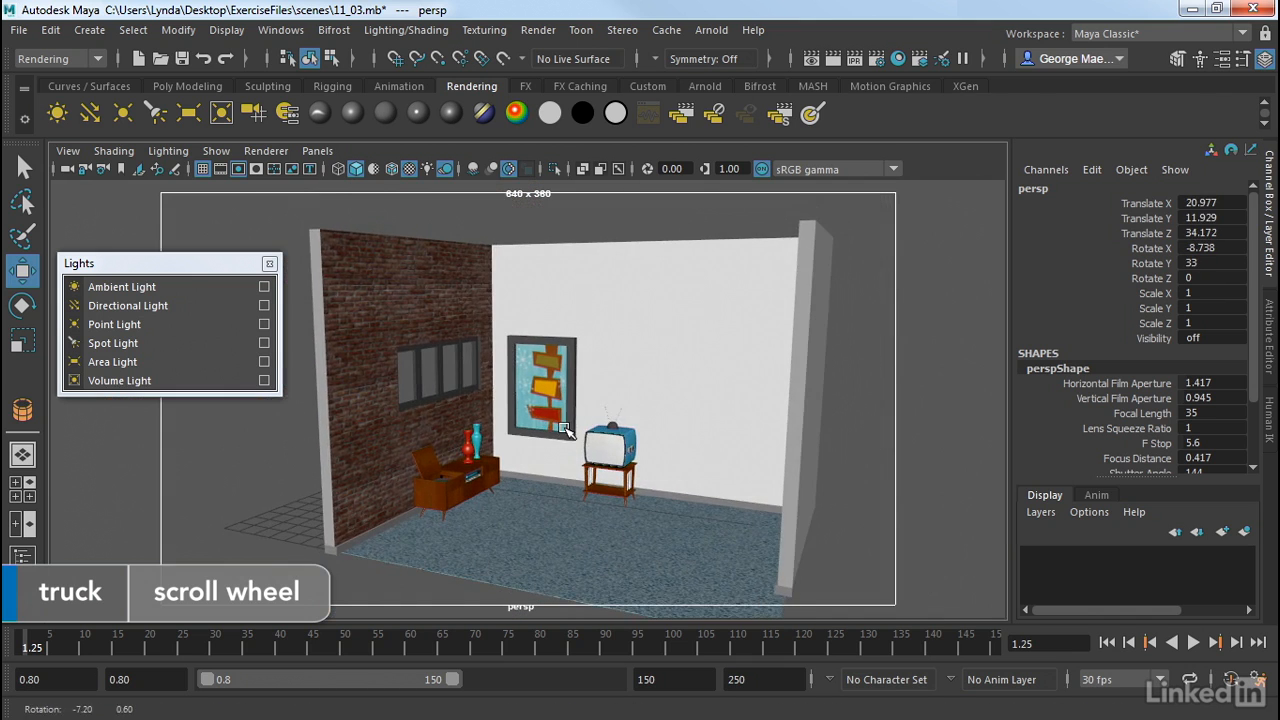
pyautogui.keyDown('alt'); pyautogui.moveTo(562, 429); pyautogui.dragTo(536, 414, button='right'); pyautogui.keyUp('alt')
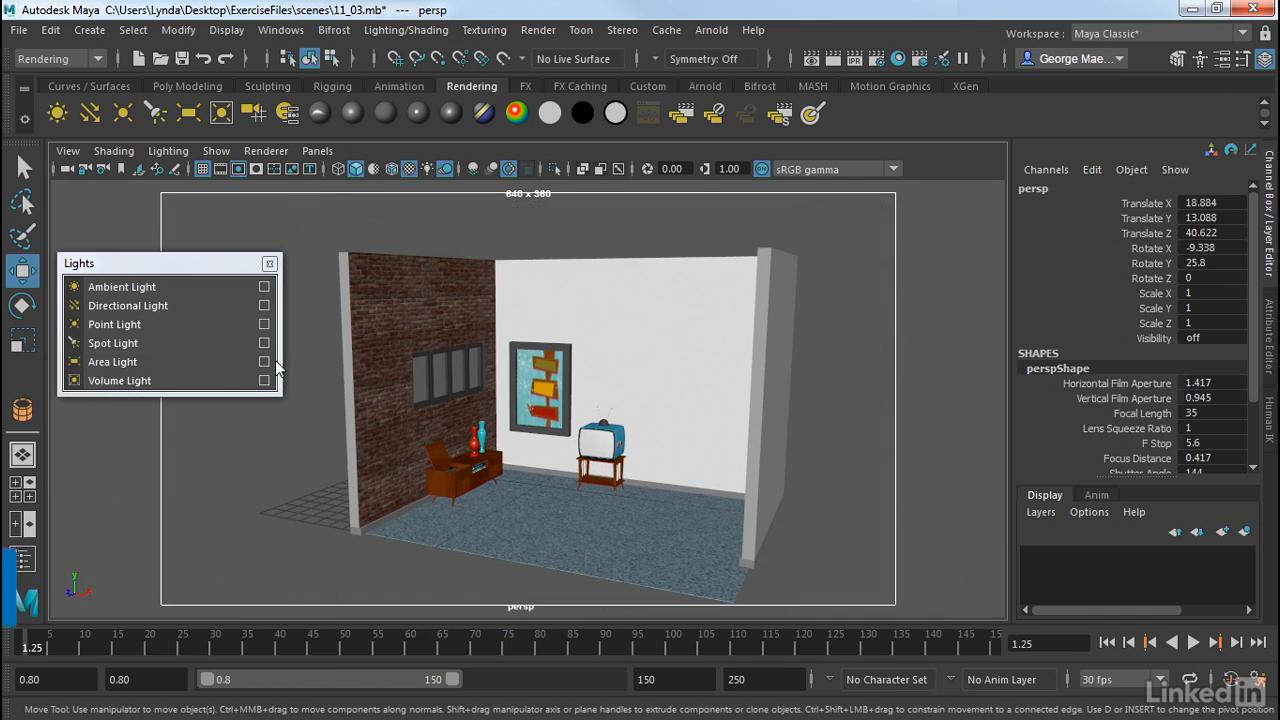
pyautogui.click(74, 325)
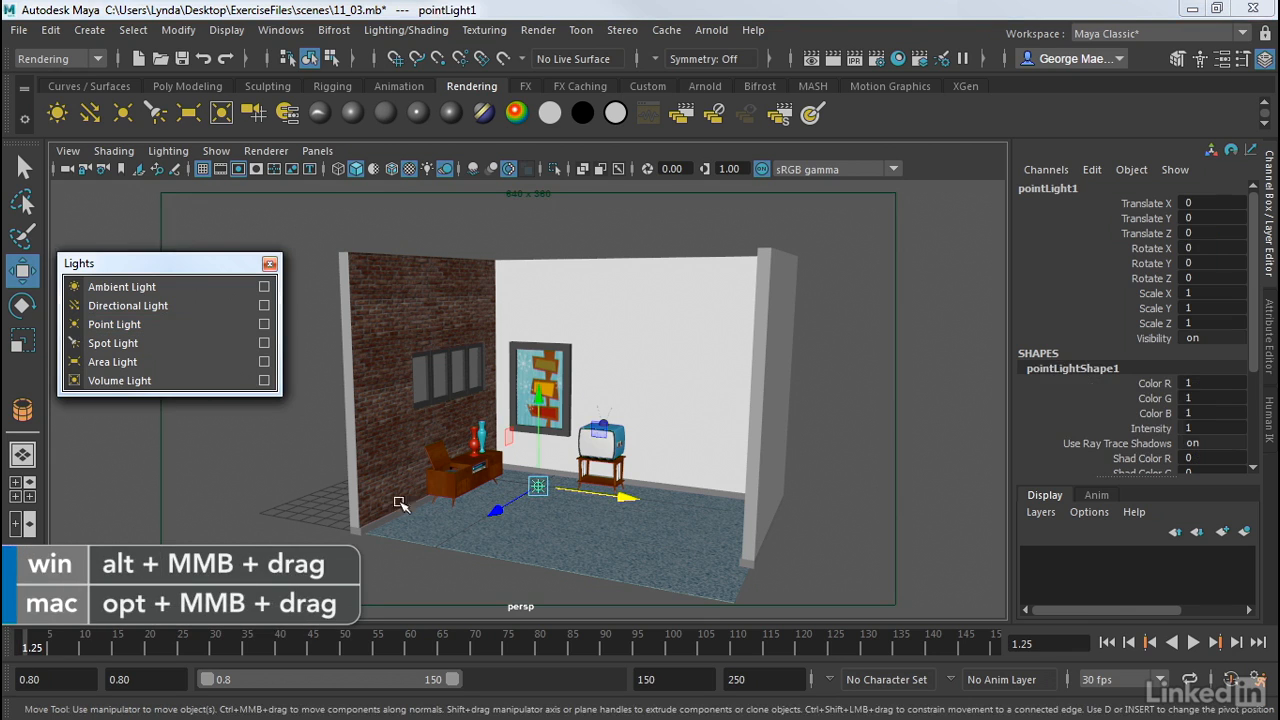
pyautogui.moveTo(538, 483); pyautogui.dragTo(540, 425)
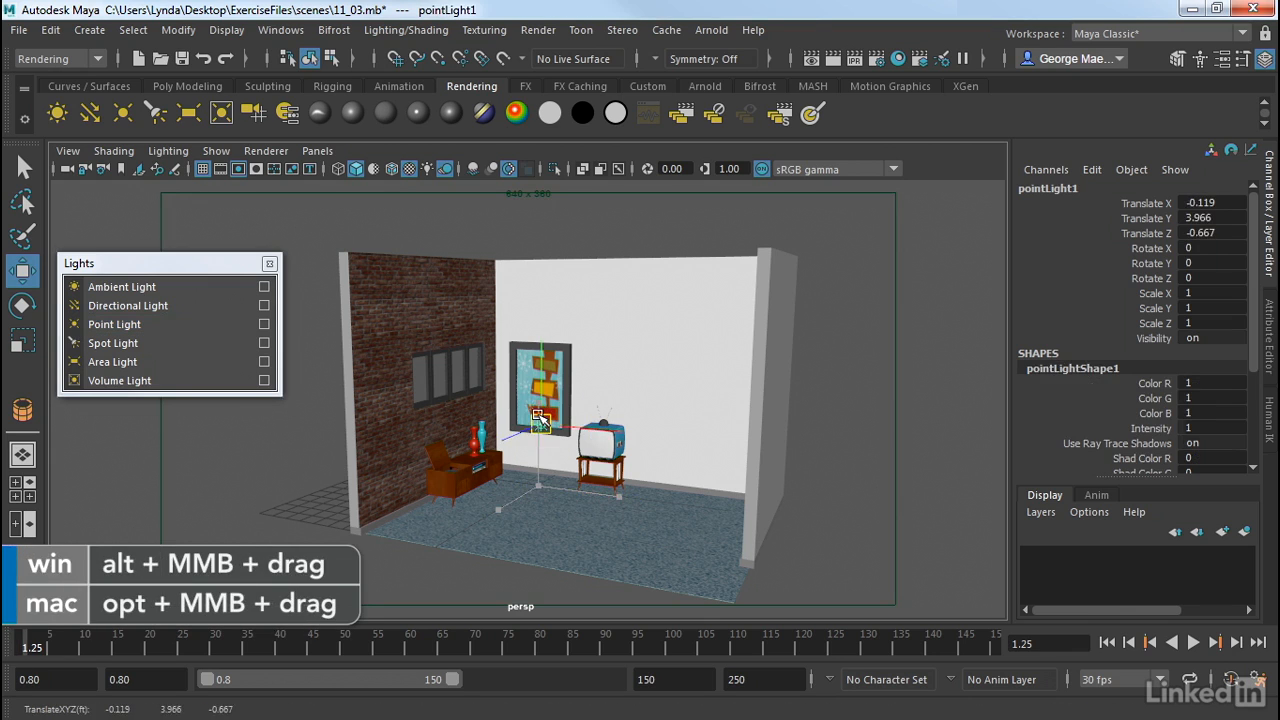
# Step: Light the viewport with all scene lights and move the point light to about X 0.97, Y 11.45, Z 4.75
pyautogui.click(168, 151)
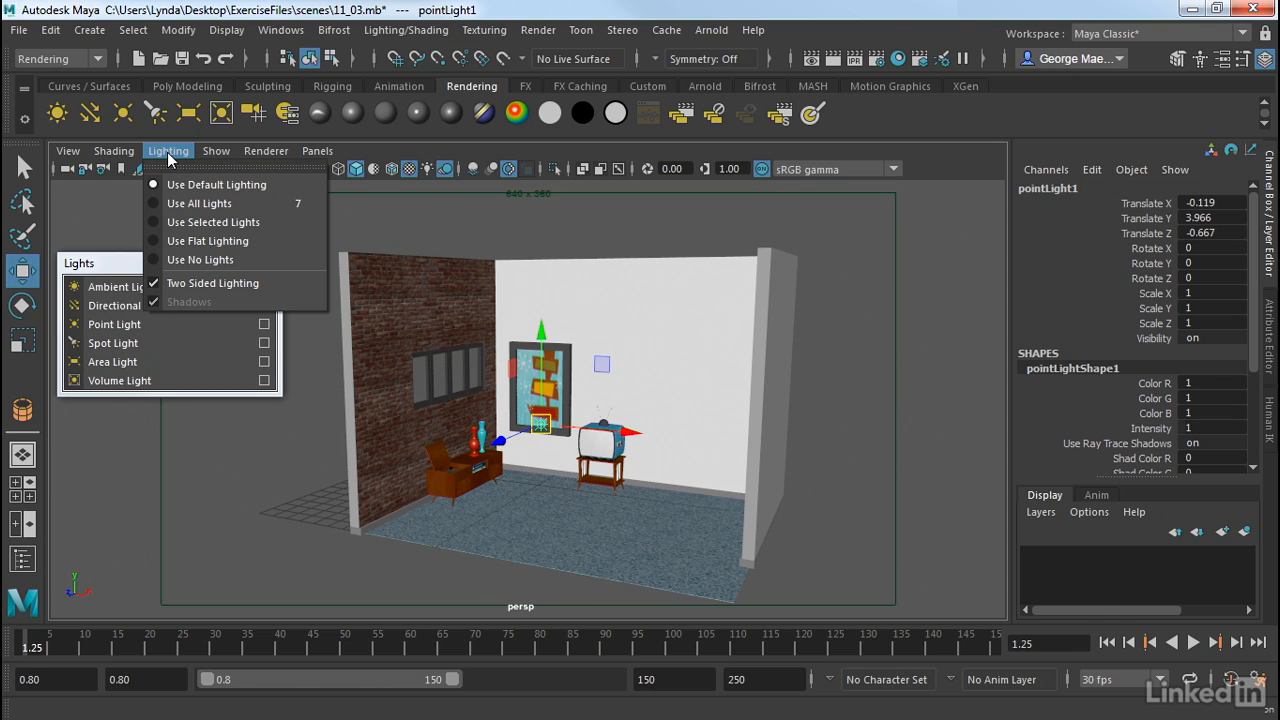
pyautogui.click(172, 210)
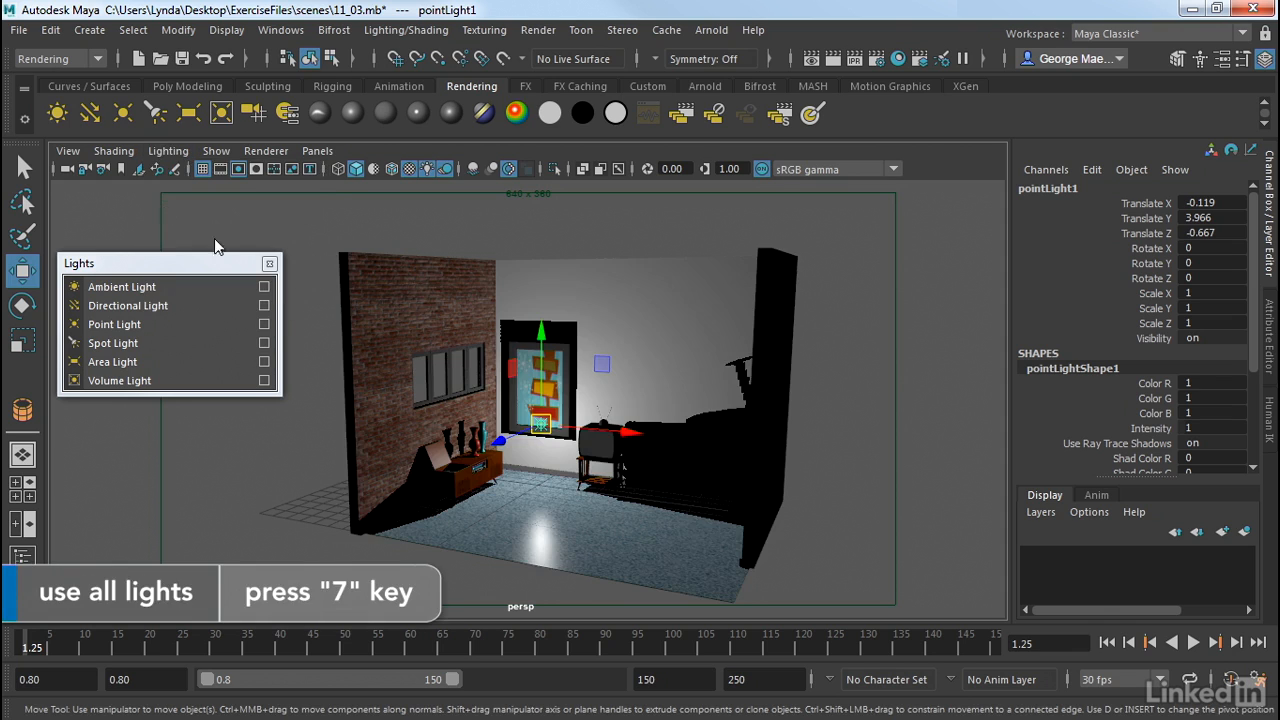
pyautogui.moveTo(500, 441); pyautogui.dragTo(444, 457)
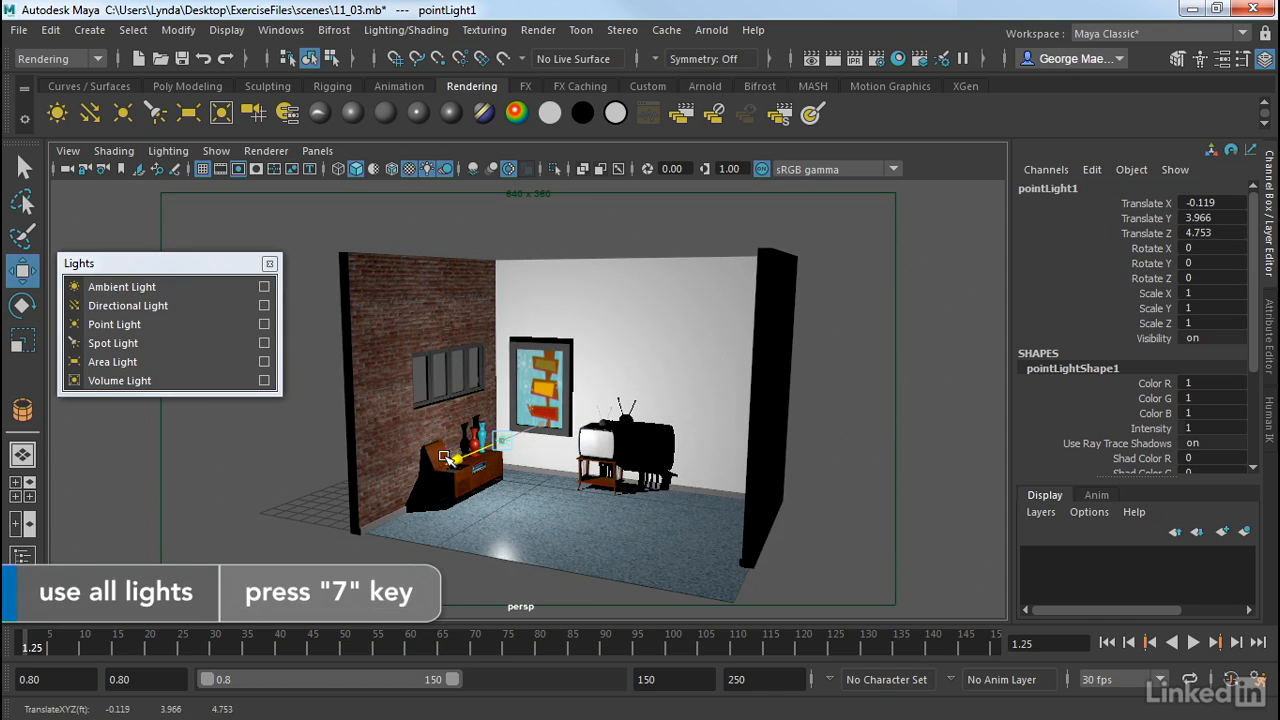
pyautogui.moveTo(504, 346); pyautogui.dragTo(503, 270)
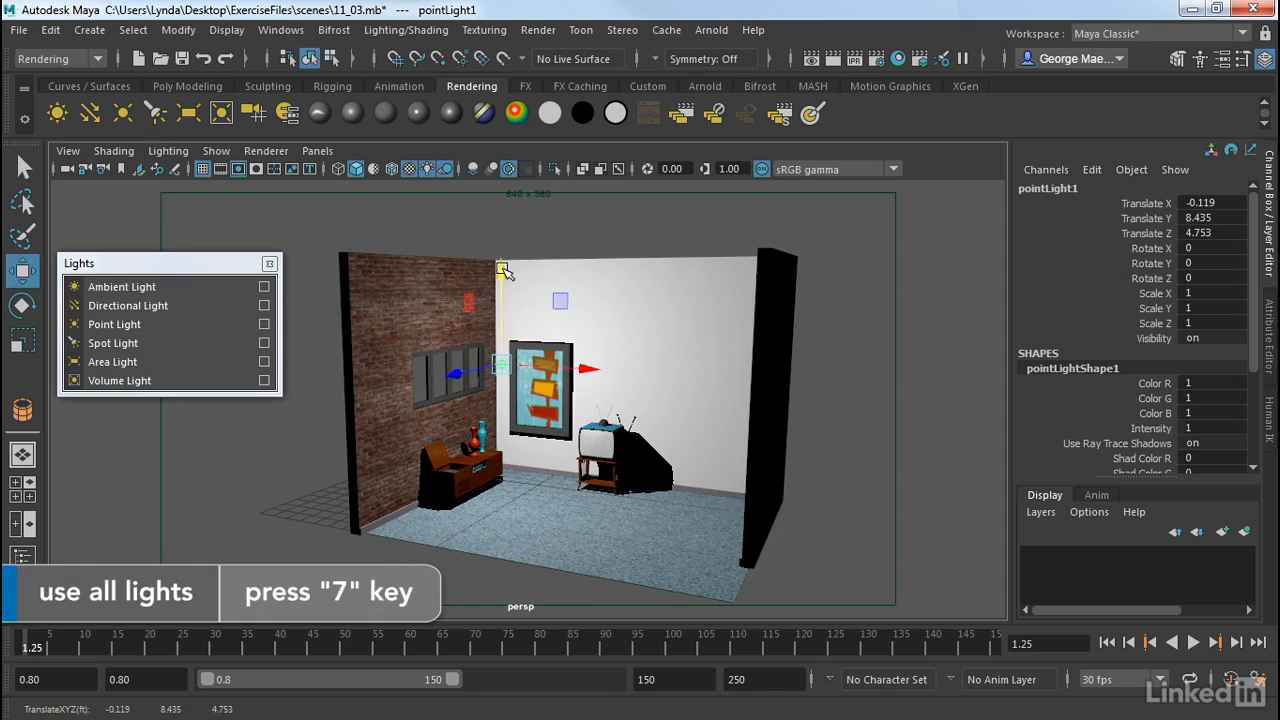
pyautogui.moveTo(505, 368); pyautogui.dragTo(545, 365)
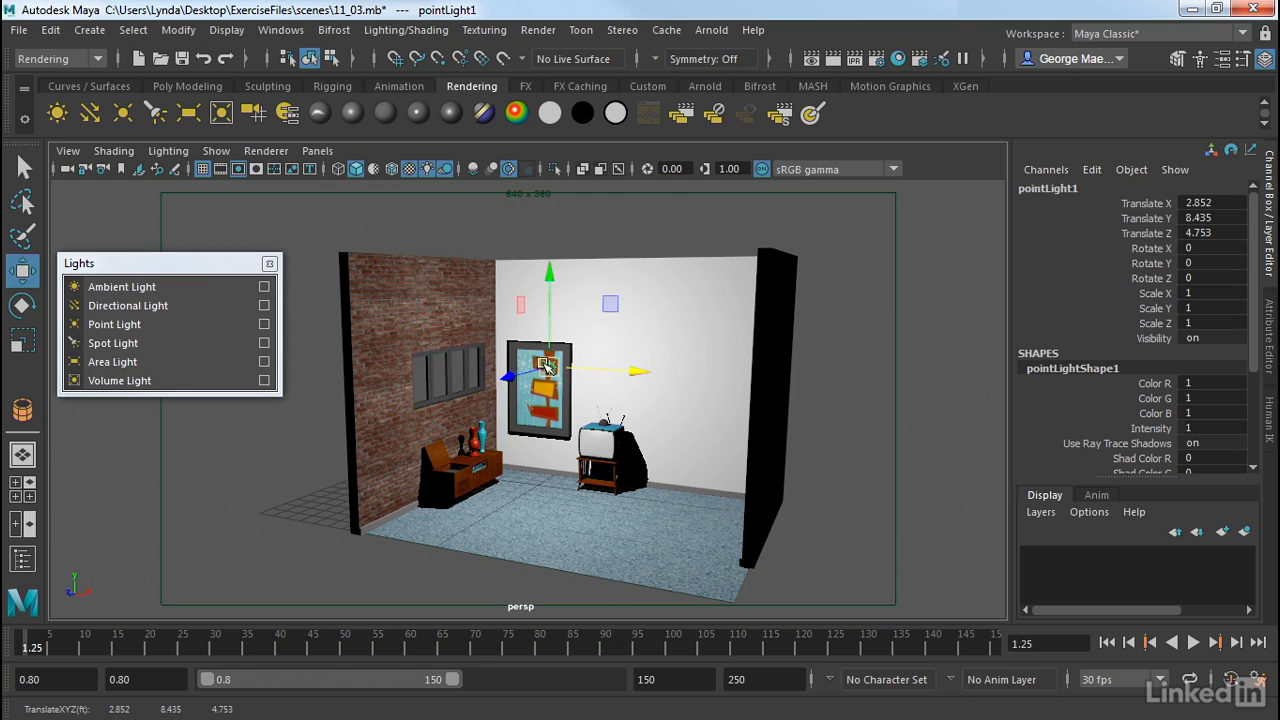
pyautogui.moveTo(549, 272); pyautogui.dragTo(503, 255)
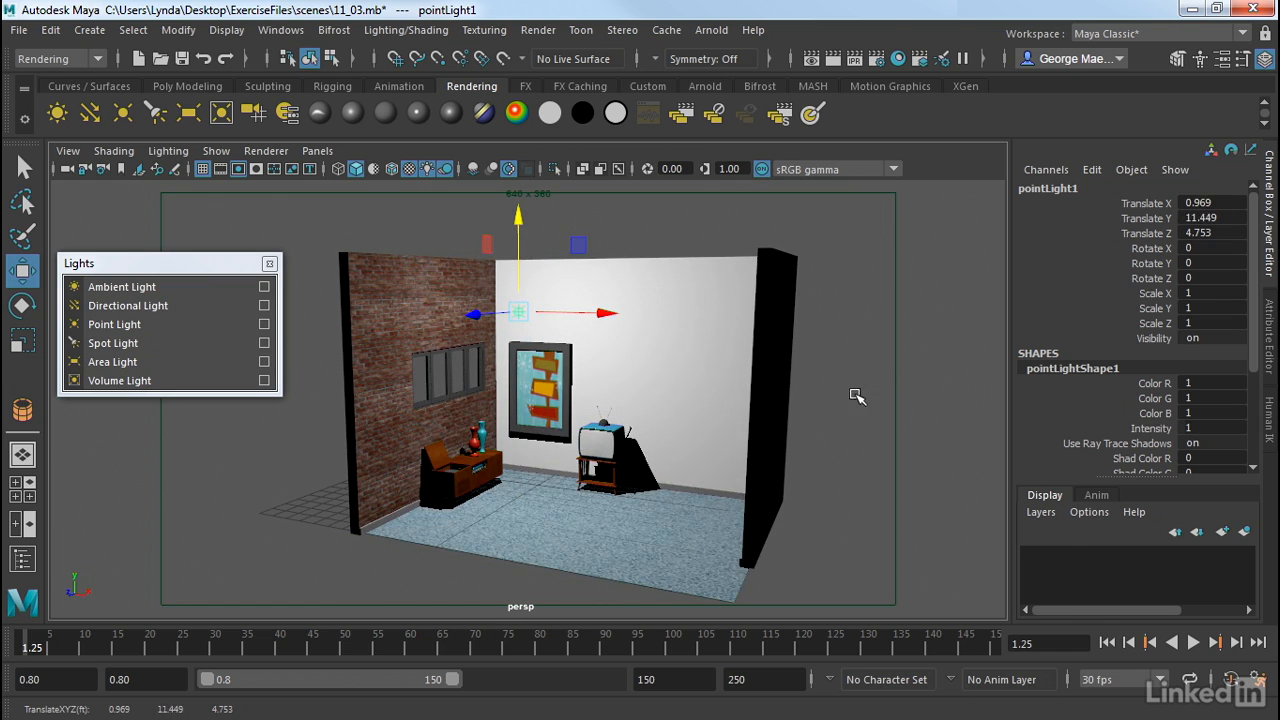
# Step: Open the point light's full attributes and set its intensity to about 1.161
pyautogui.click(1269, 323)
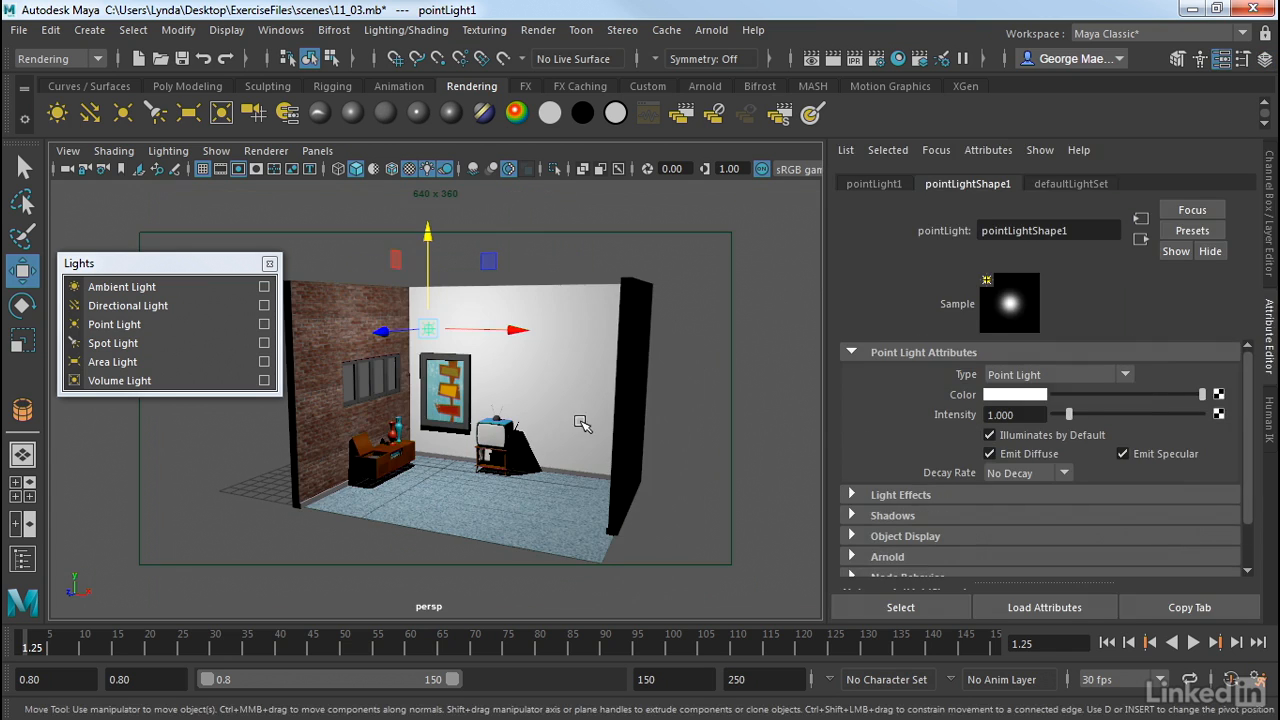
pyautogui.moveTo(581, 420)
pyautogui.keyDown('alt'); pyautogui.mouseDown()
pyautogui.moveTo(580, 446)
pyautogui.moveTo(591, 429)
pyautogui.mouseUp(); pyautogui.keyUp('alt')
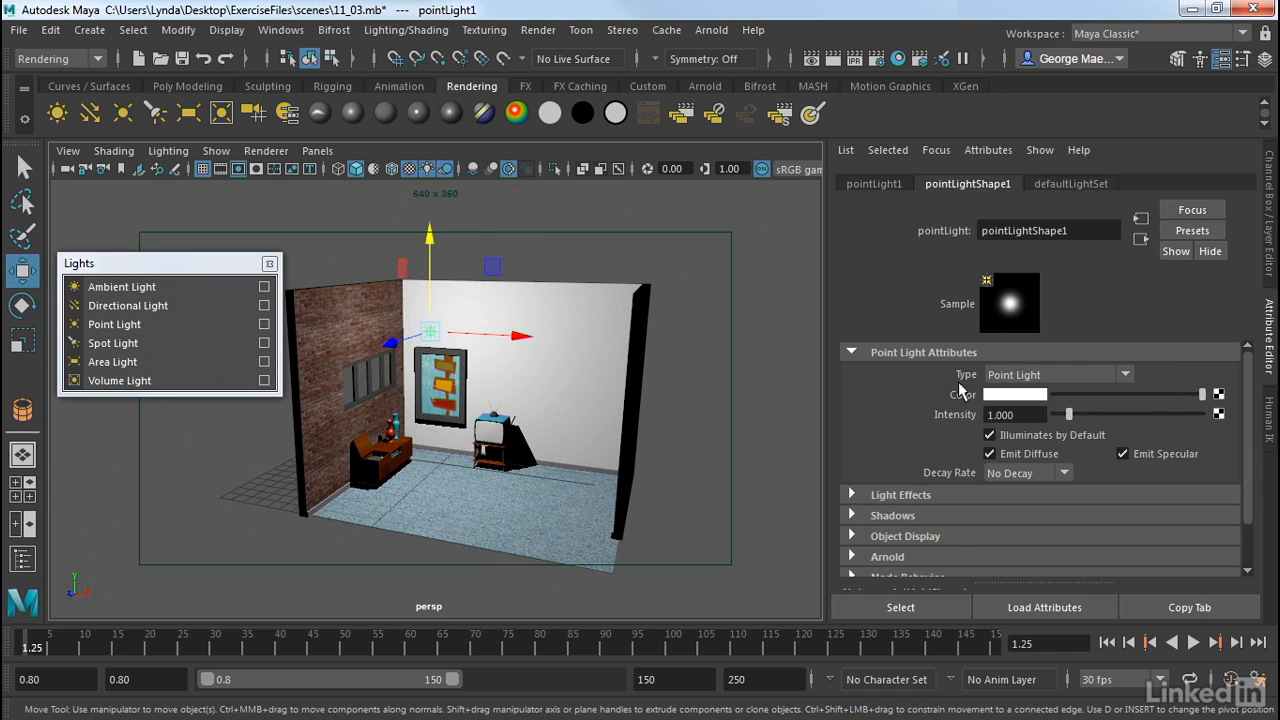
pyautogui.moveTo(1070, 414)
pyautogui.mouseDown()
pyautogui.moveTo(1057, 419)
pyautogui.moveTo(1073, 420)
pyautogui.mouseUp()
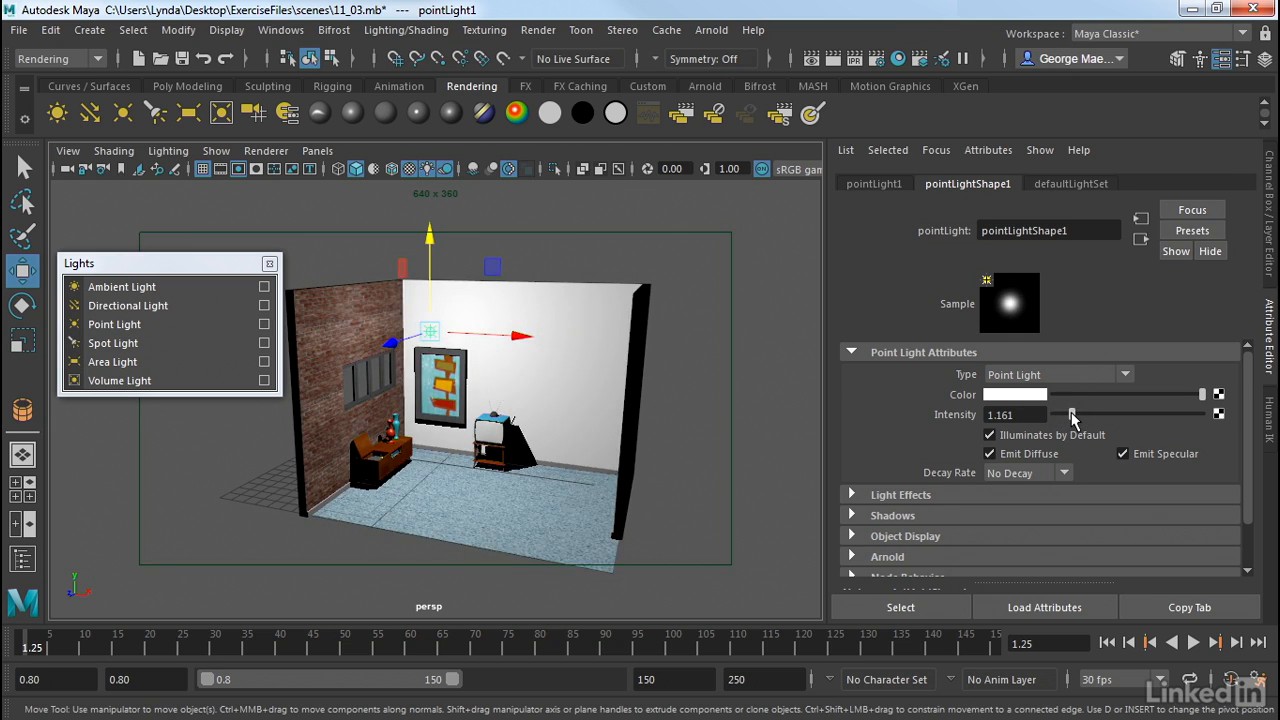
# Step: Try yellow, pale cyan and cream as the point light's color, and return it to white with saturation 0
pyautogui.click(1022, 396)
pyautogui.click(972, 351)
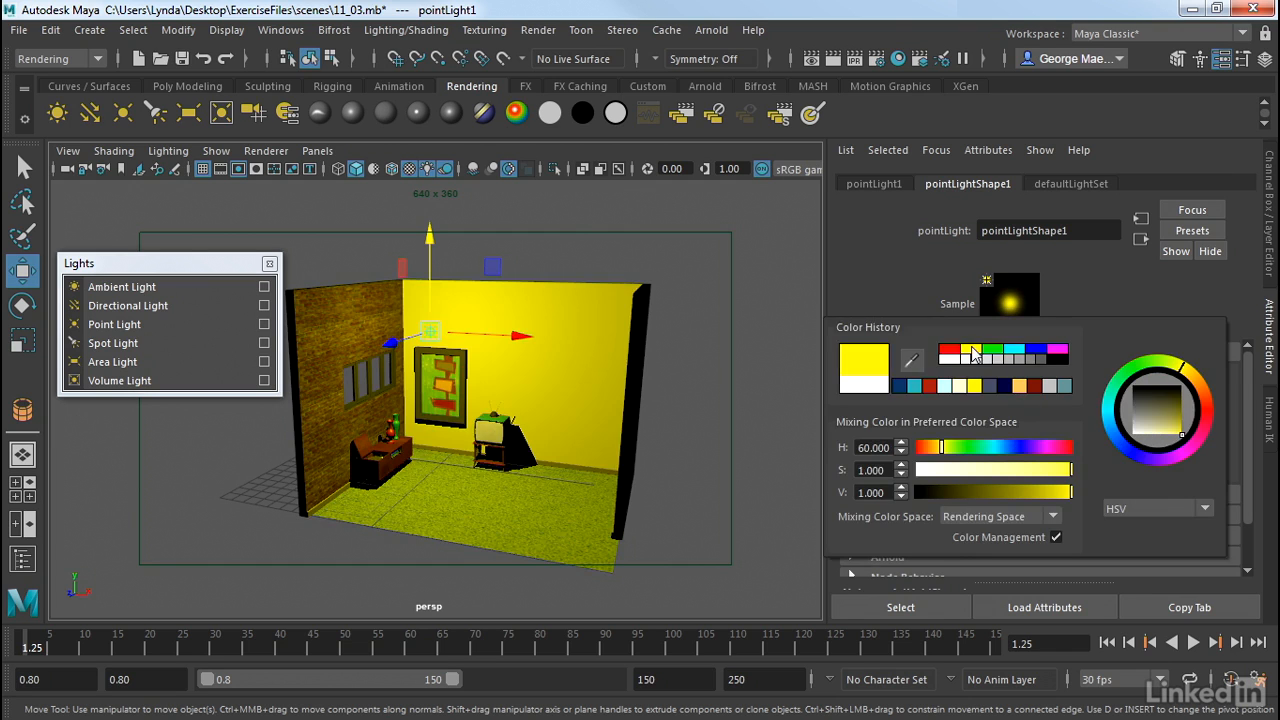
pyautogui.click(957, 388)
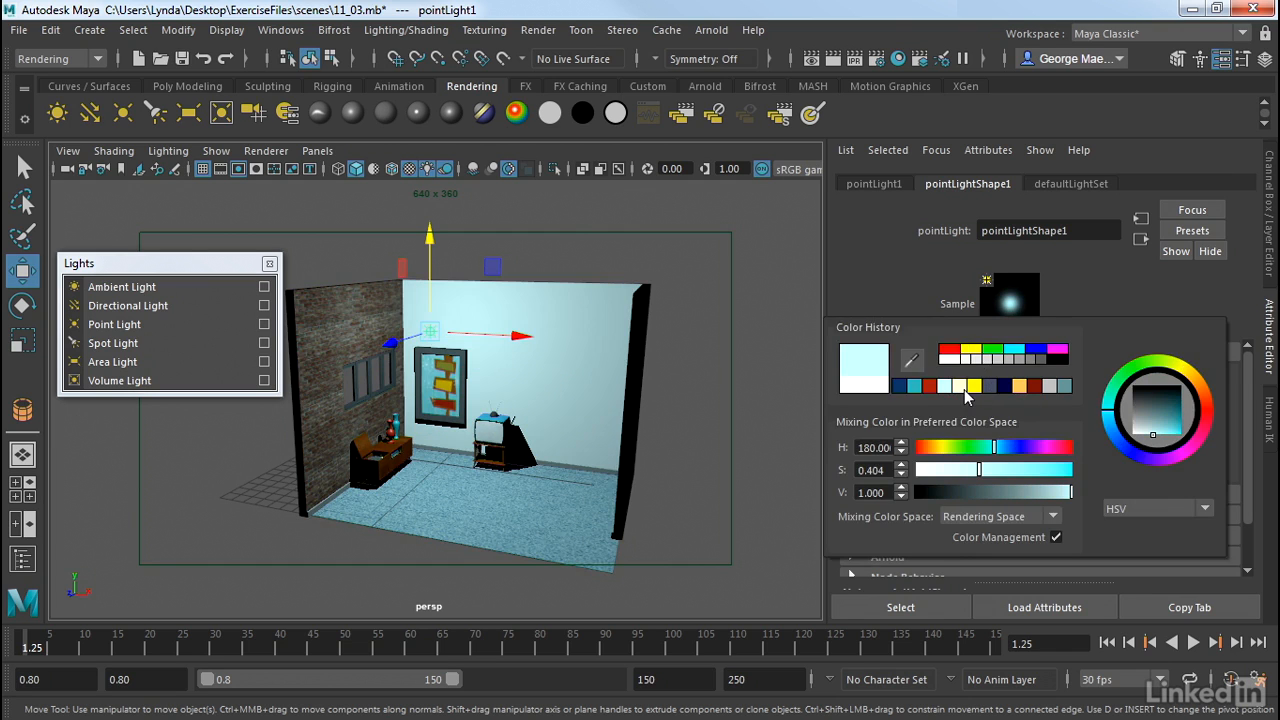
pyautogui.click(961, 386)
pyautogui.click(925, 470)
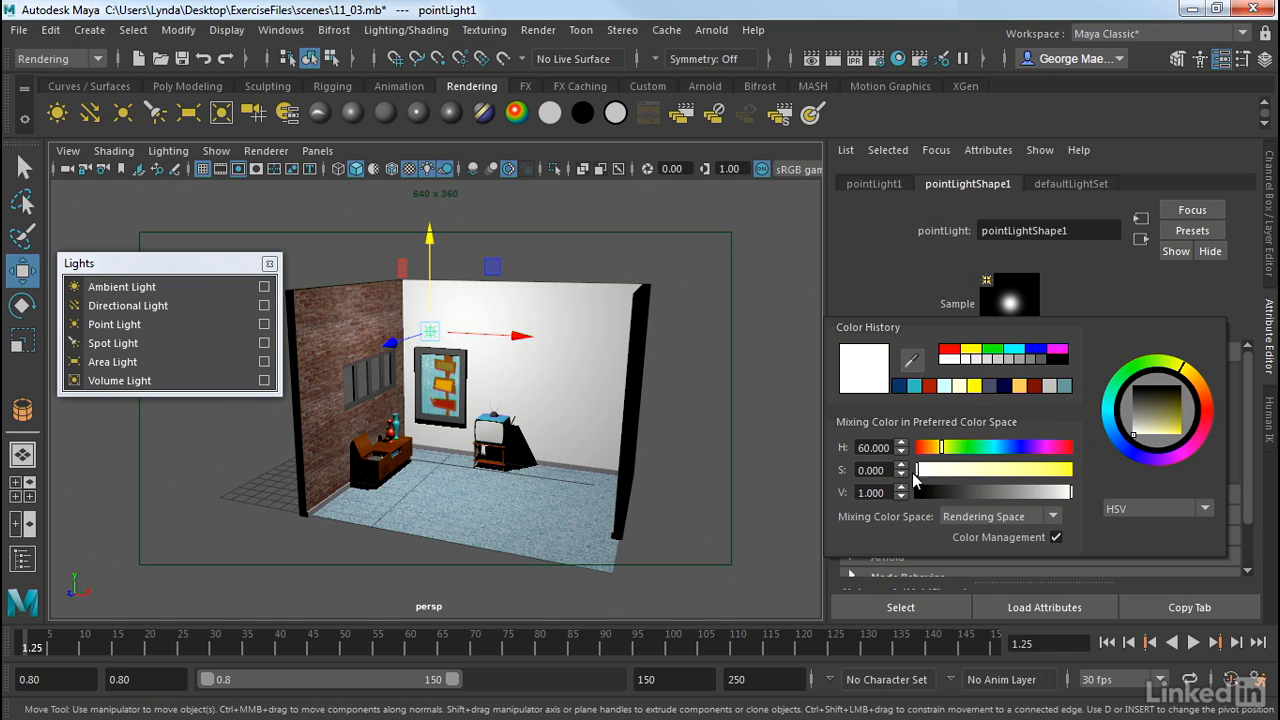
# Step: Try the Linear, Quadratic and Cubic decay rates on the point light and settle on Quadratic
pyautogui.scroll(-1, 930, 435)
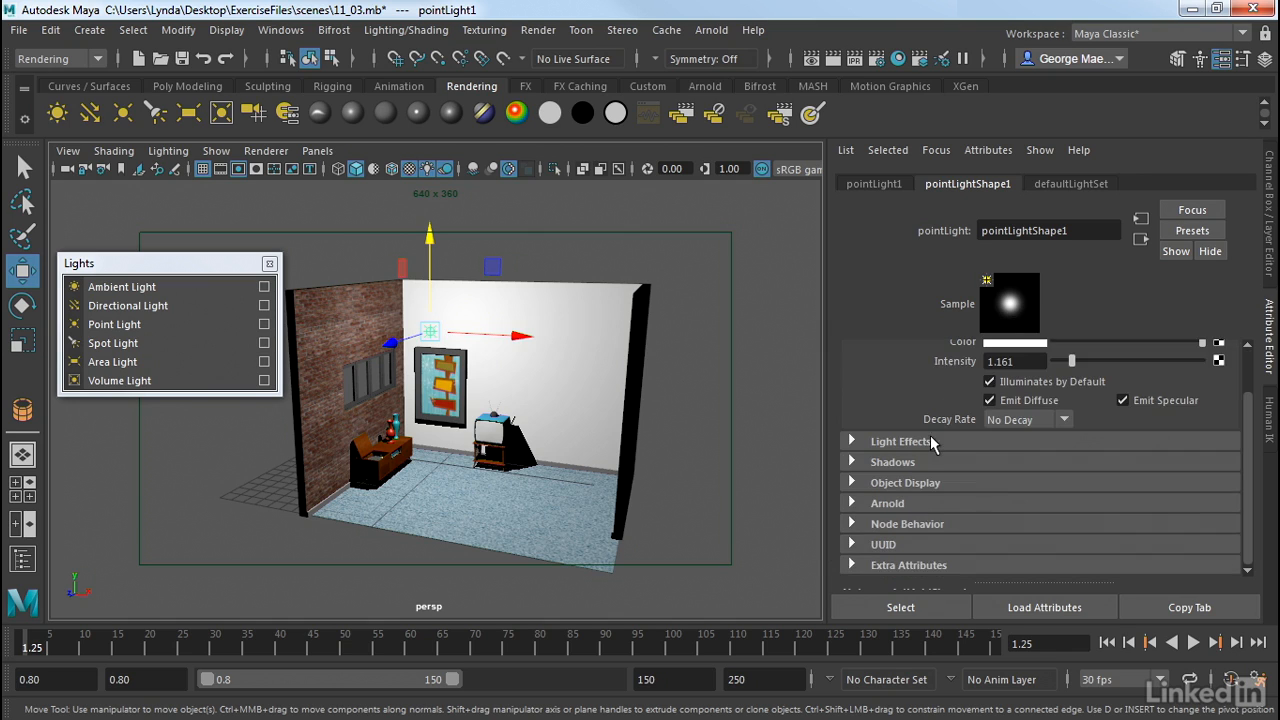
pyautogui.click(1025, 419)
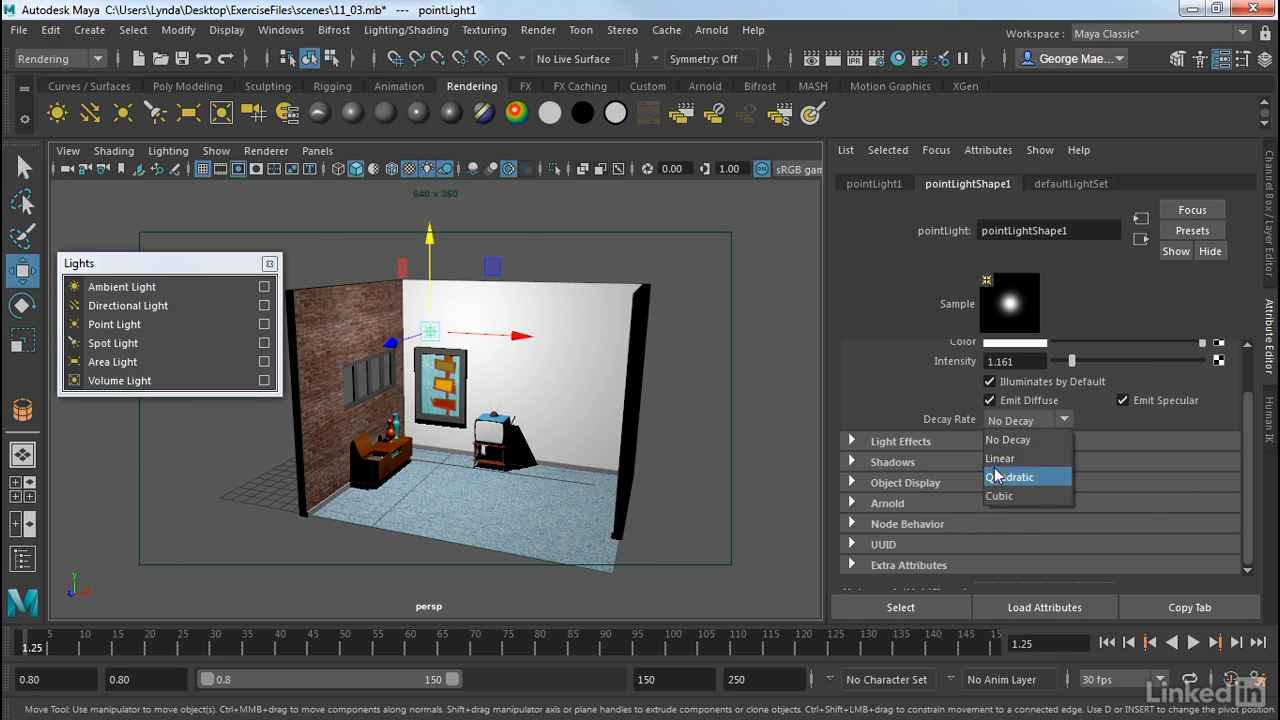
pyautogui.click(998, 458)
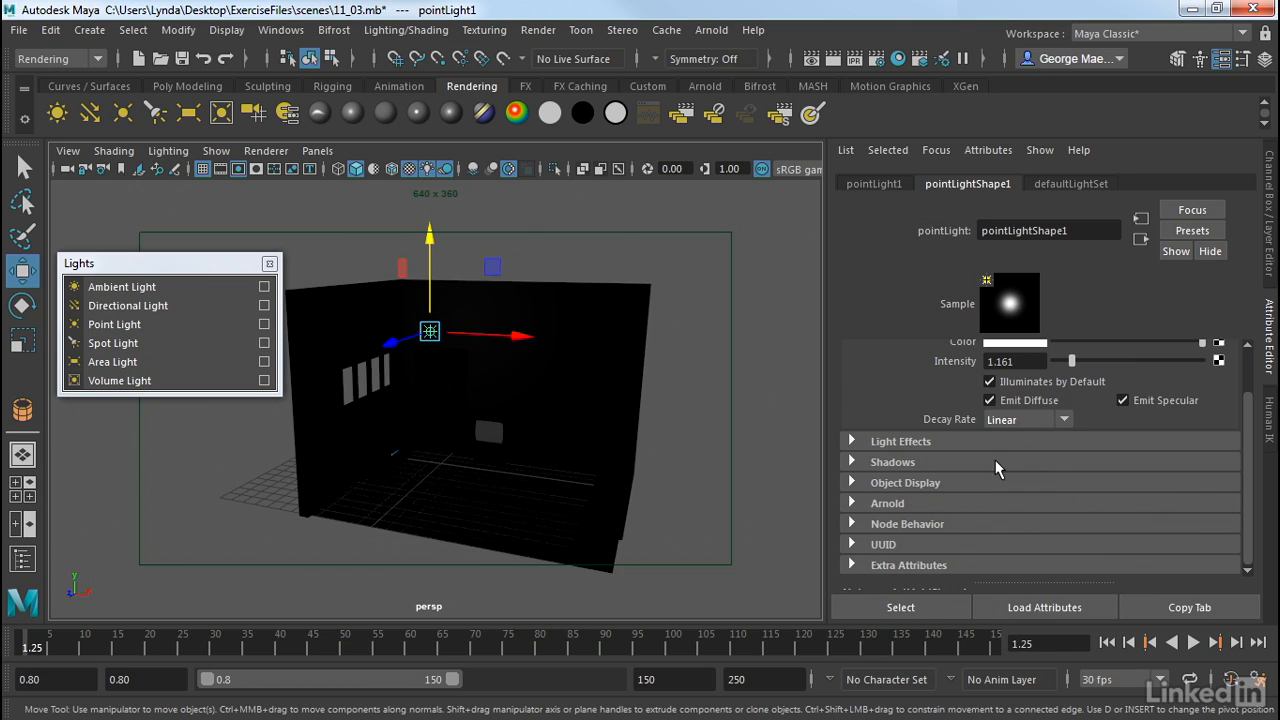
pyautogui.click(1020, 419)
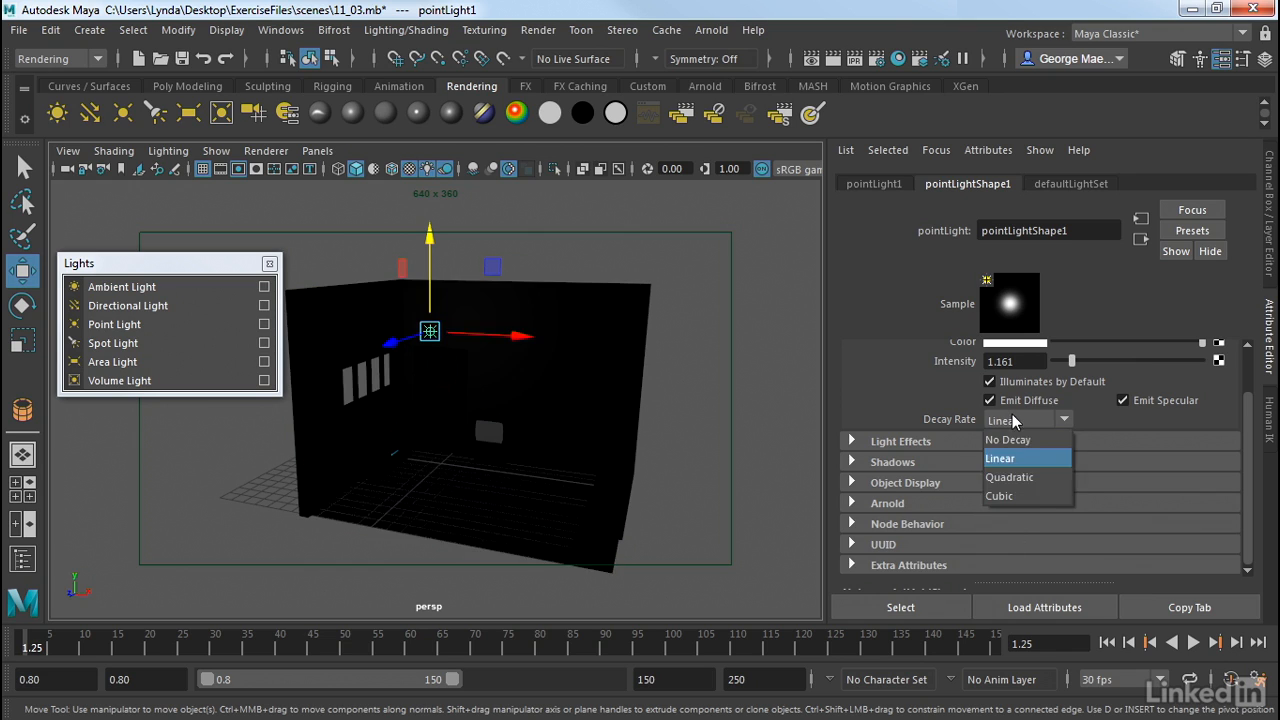
pyautogui.click(1030, 478)
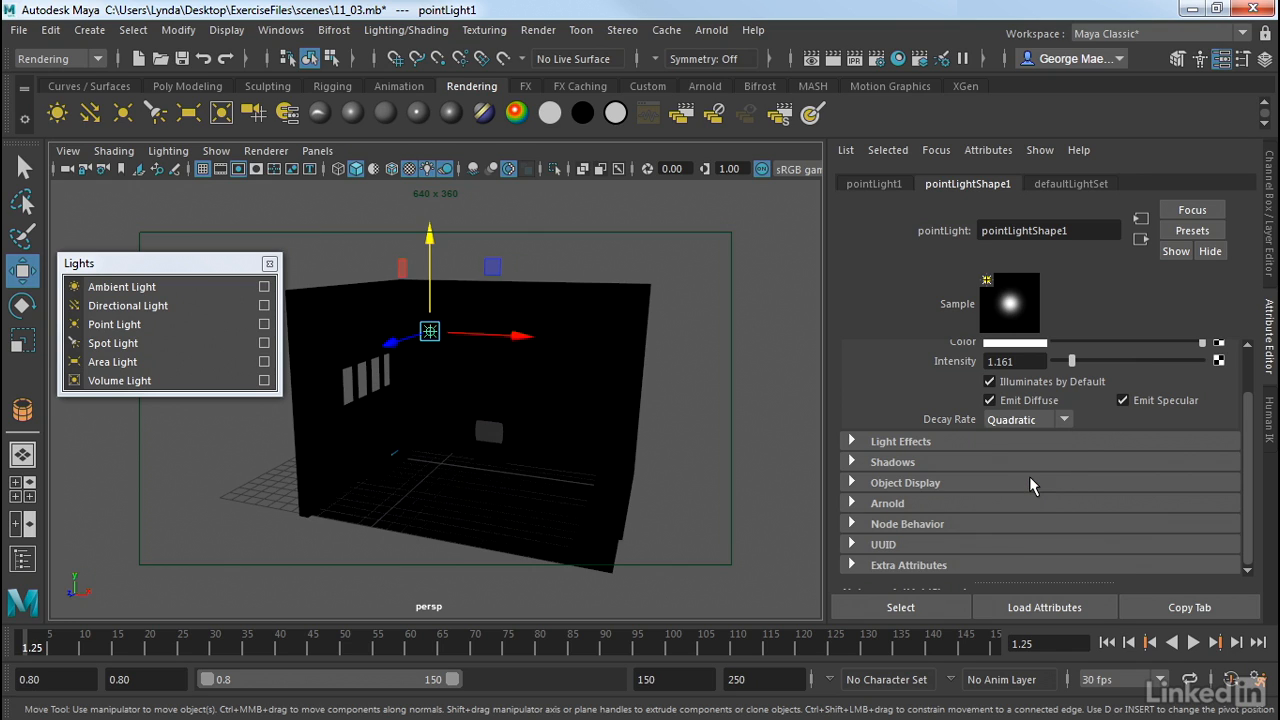
pyautogui.click(1005, 420)
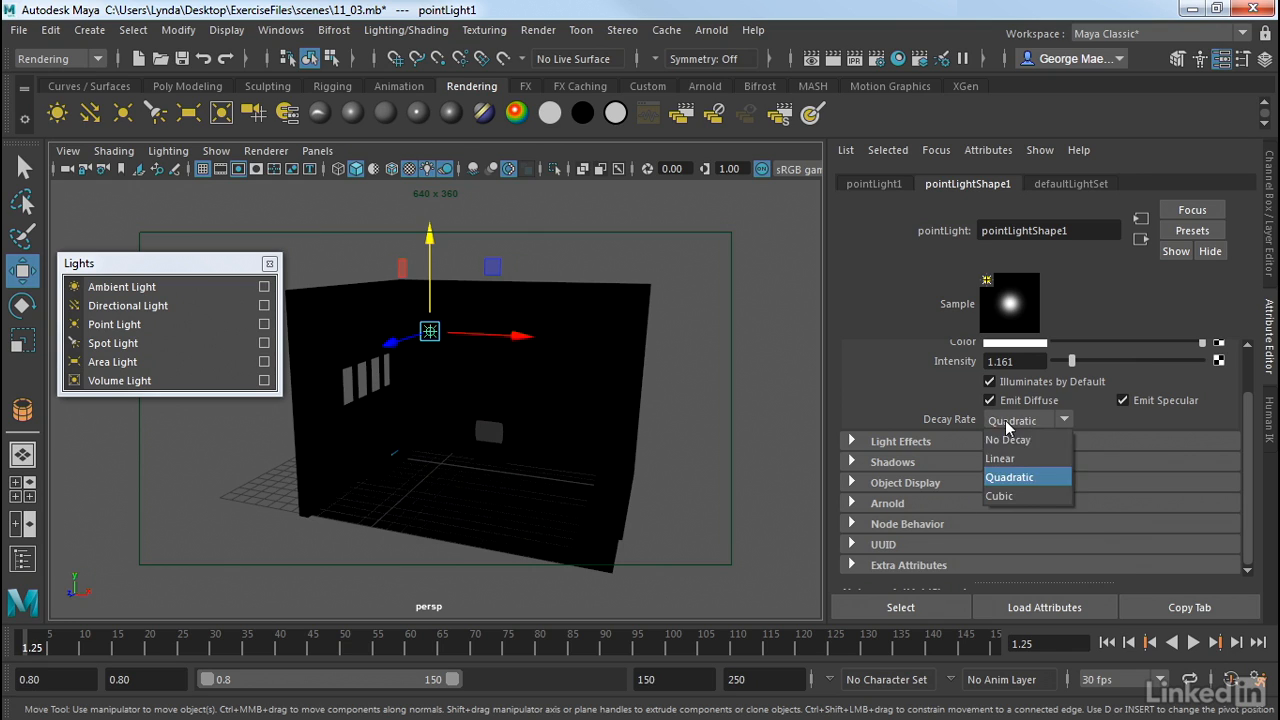
pyautogui.click(999, 494)
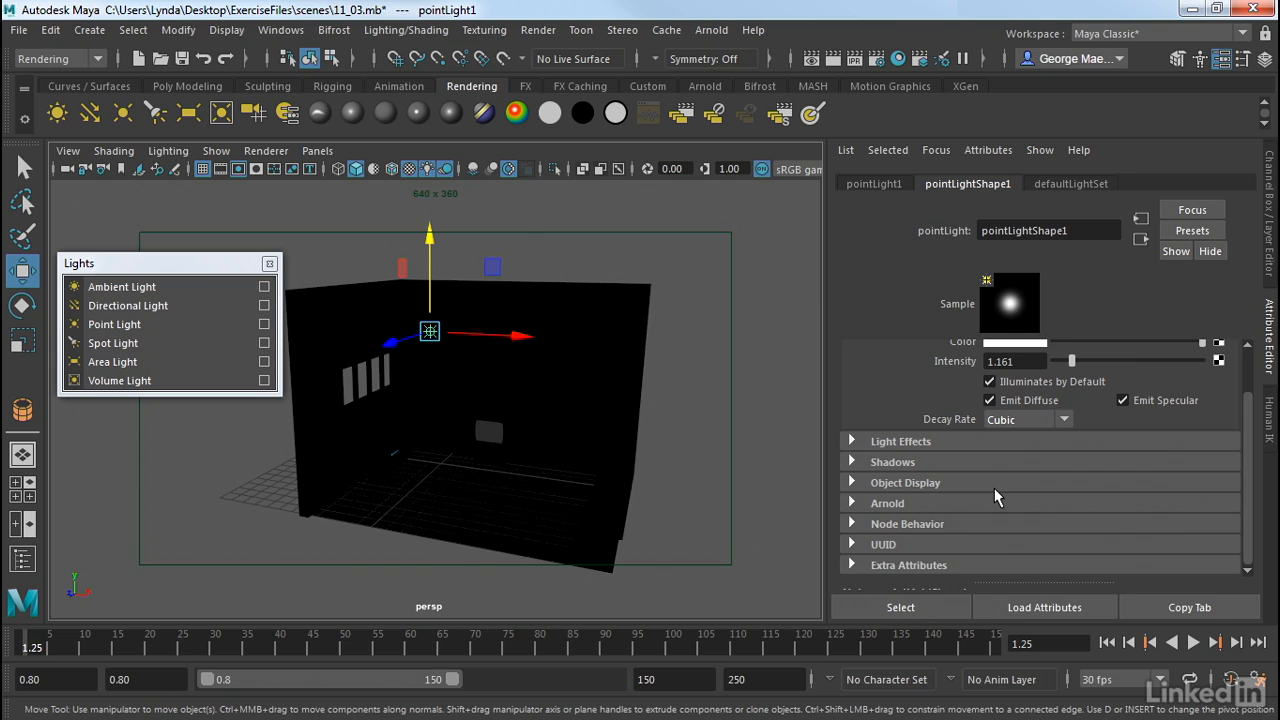
pyautogui.click(1039, 423)
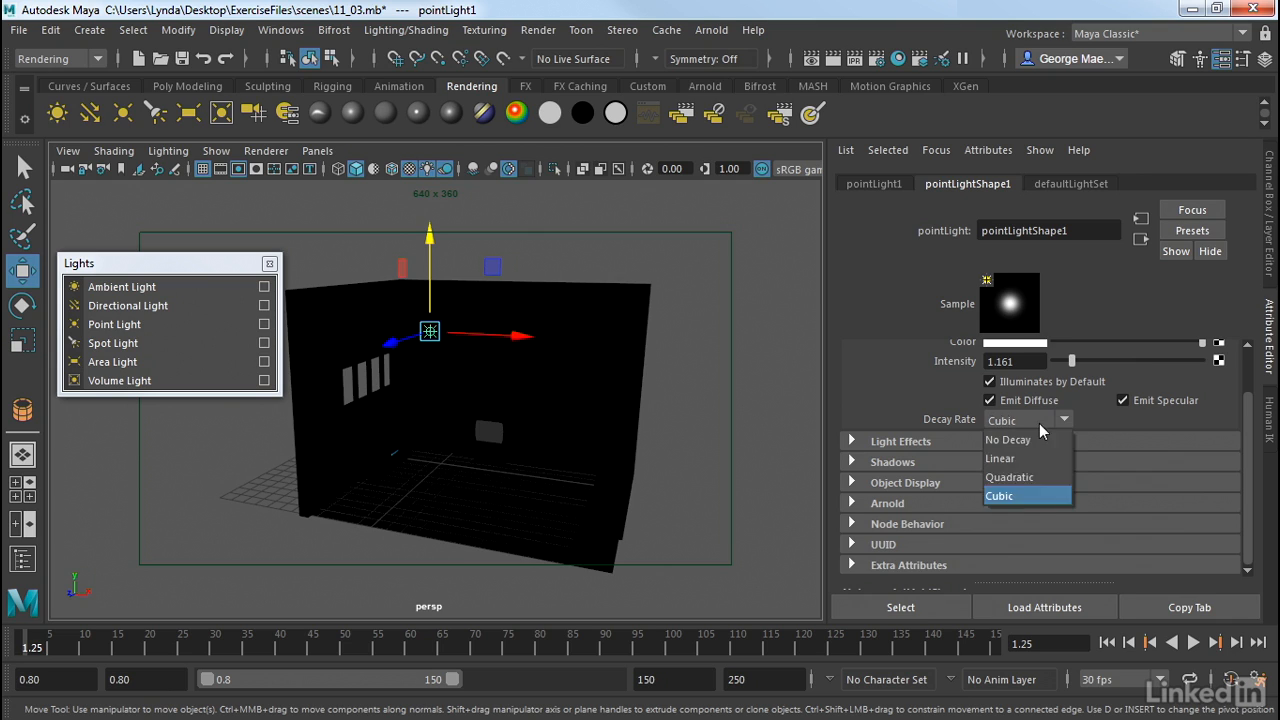
pyautogui.click(1032, 474)
# Step: Raise the point light's intensity in stages to 10, 400 and finally 4000
pyautogui.scroll(2, 945, 422)
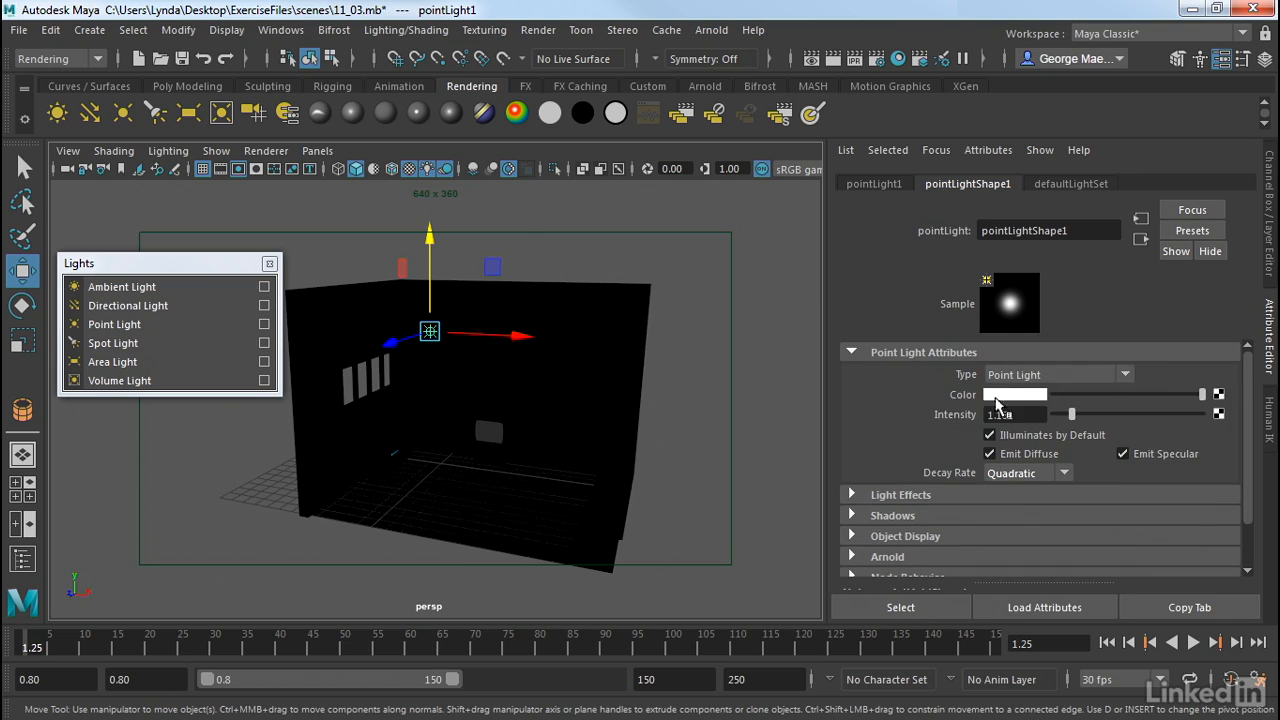
pyautogui.moveTo(1068, 421); pyautogui.dragTo(1220, 424)
pyautogui.click(1004, 420)
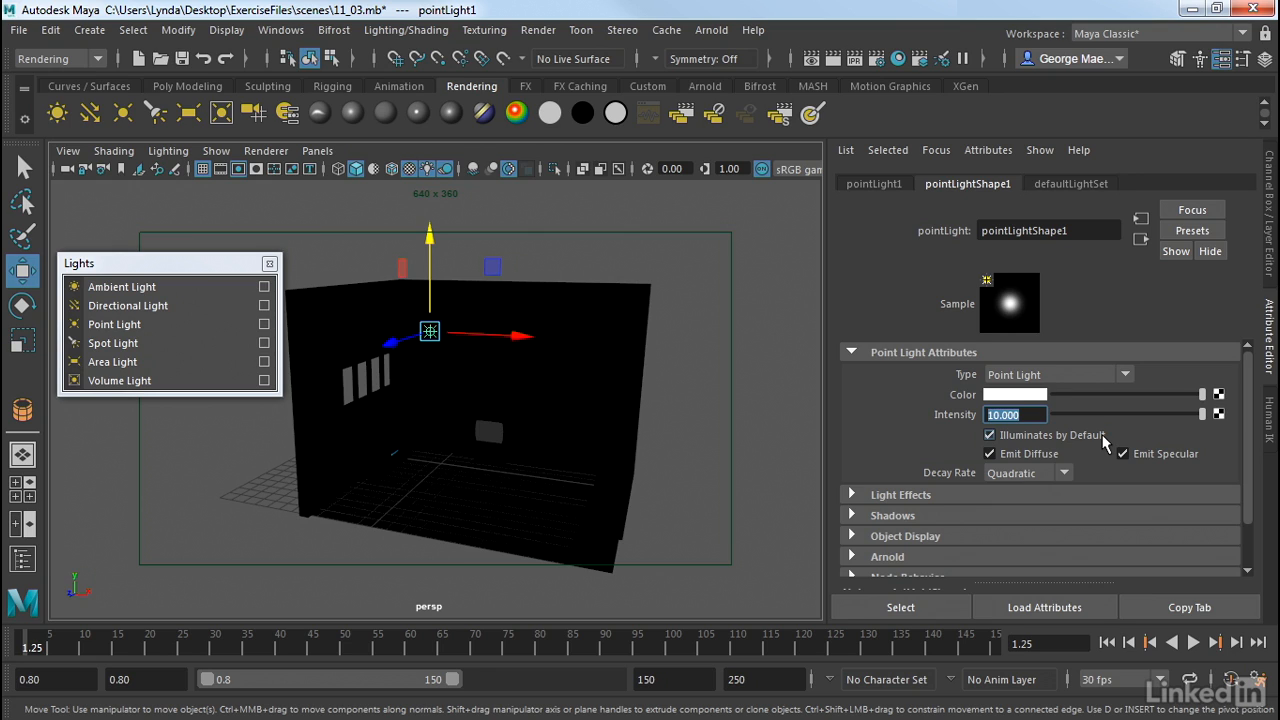
pyautogui.write('4')
pyautogui.press('Return')
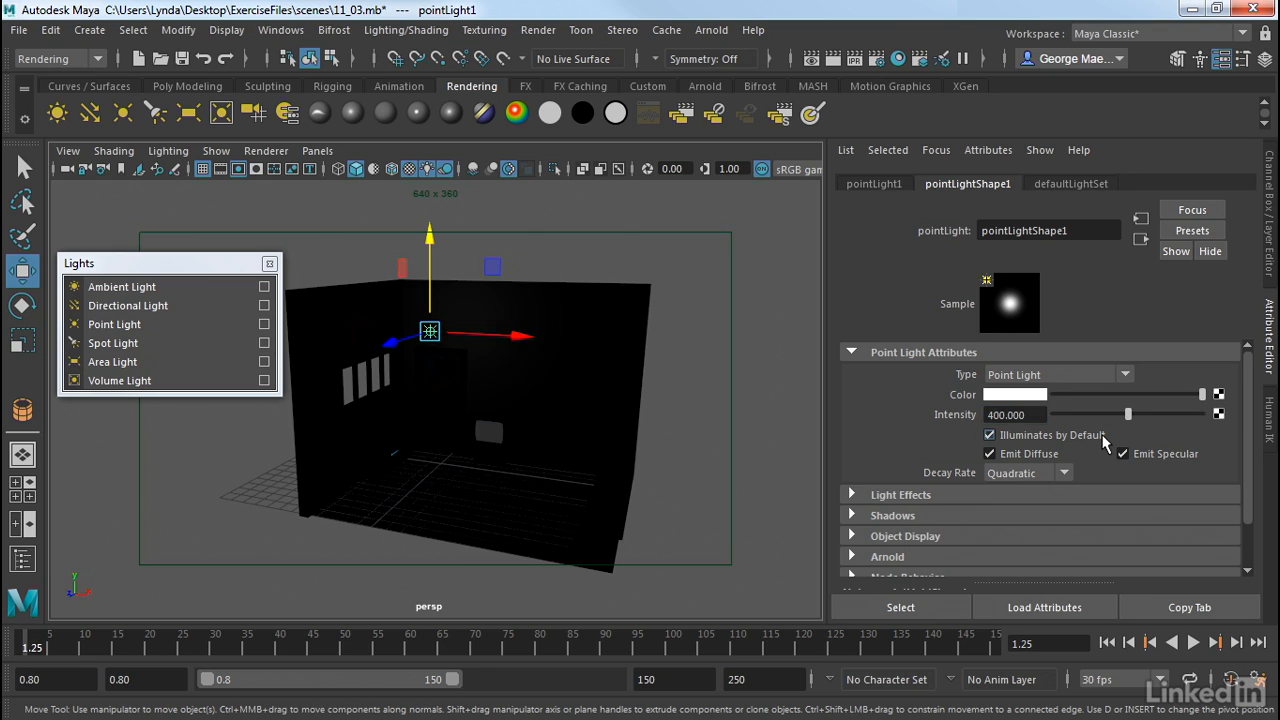
pyautogui.click(1015, 414)
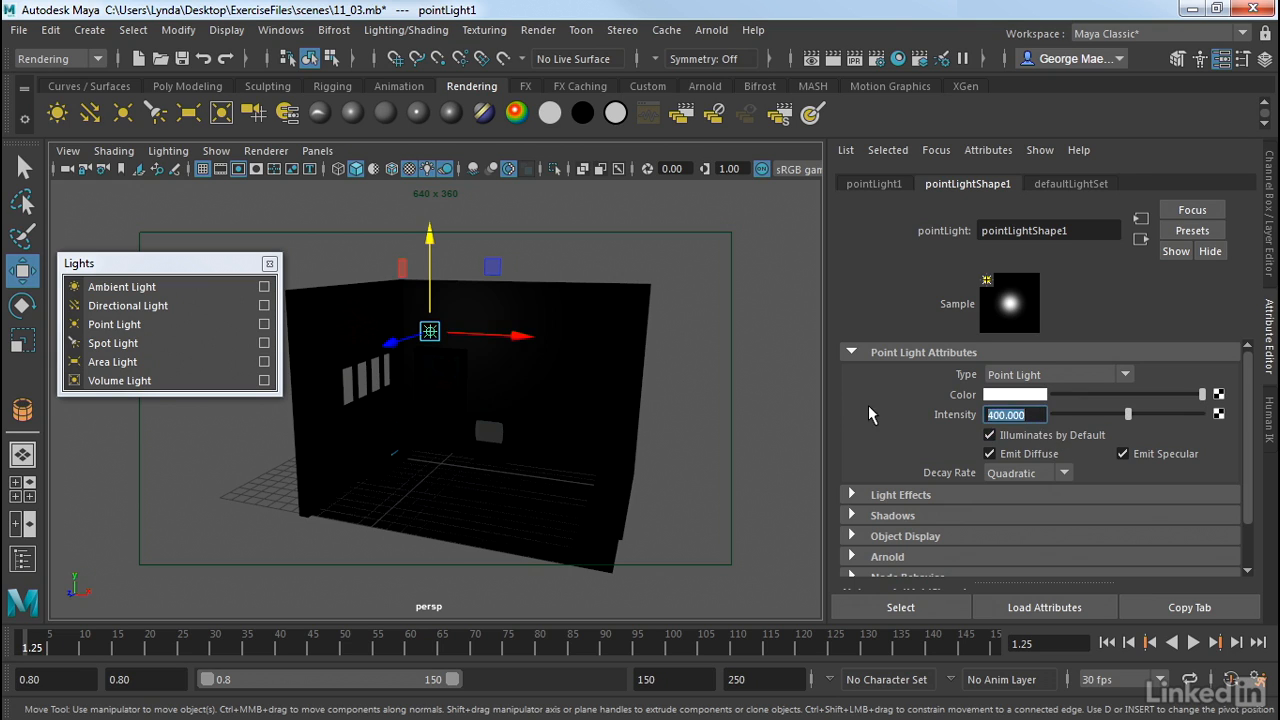
pyautogui.write('4000')
pyautogui.press('Return')
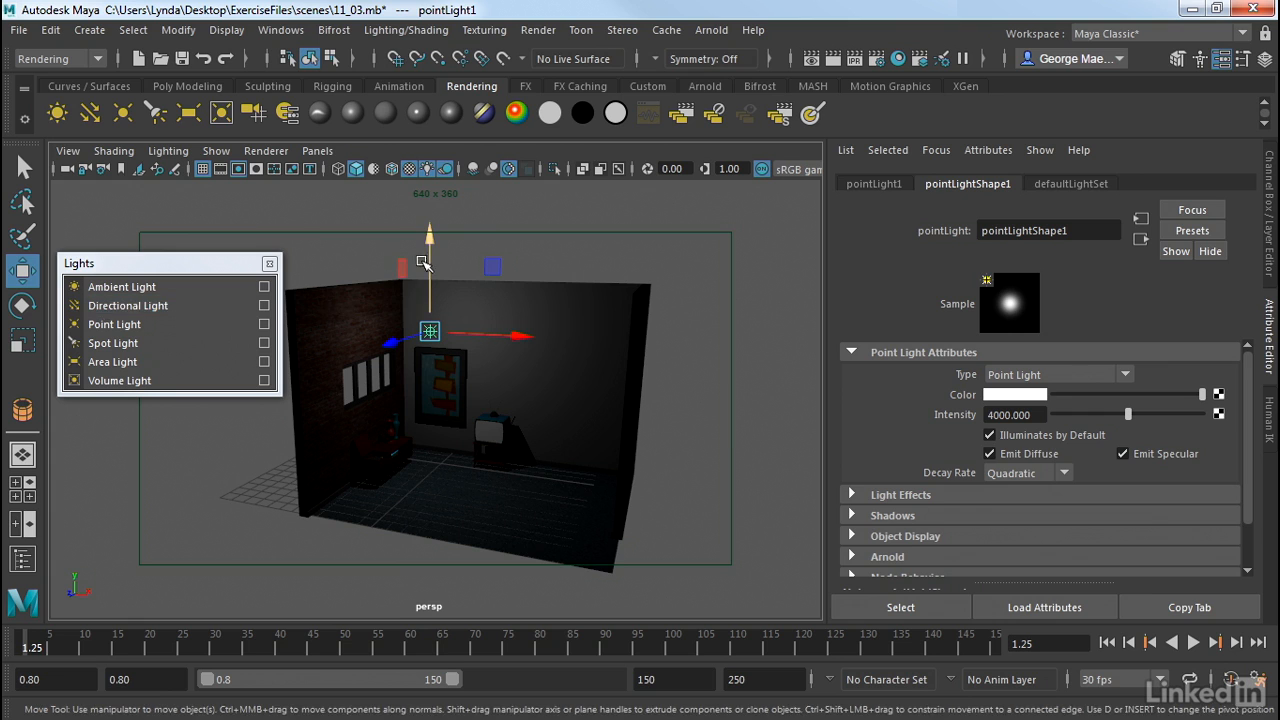
# Step: Set the point light's intensity to 12000 and reposition it to about X 0.969, Y 10.287, Z 5.653
pyautogui.moveTo(432, 262)
pyautogui.mouseDown()
pyautogui.moveTo(446, 380)
pyautogui.moveTo(446, 281)
pyautogui.mouseUp()
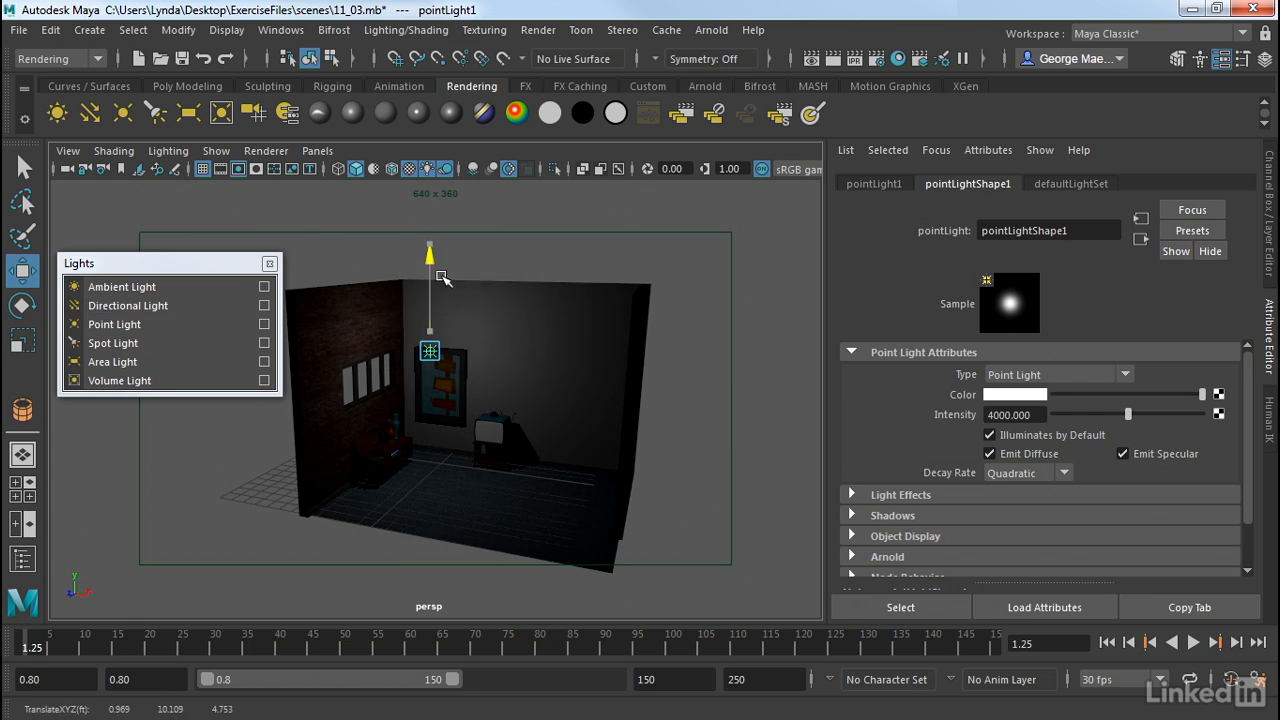
pyautogui.click(1036, 415)
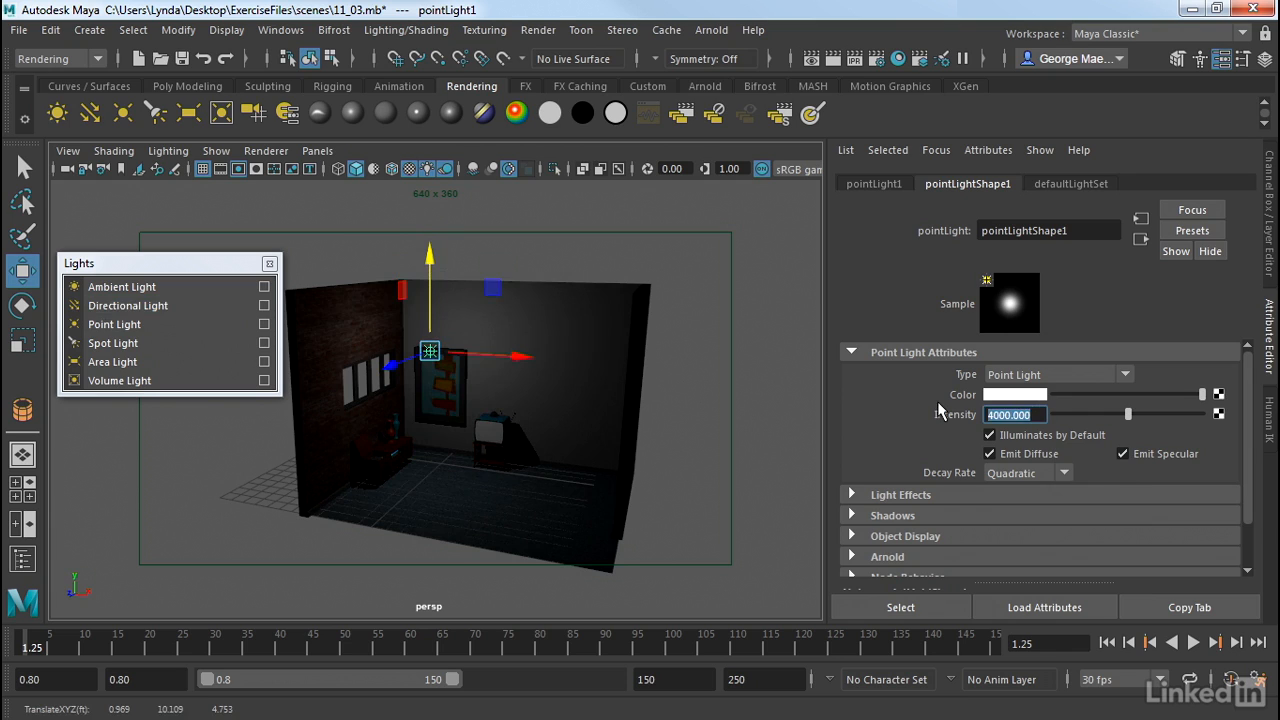
pyautogui.write('12000')
pyautogui.press('Return')
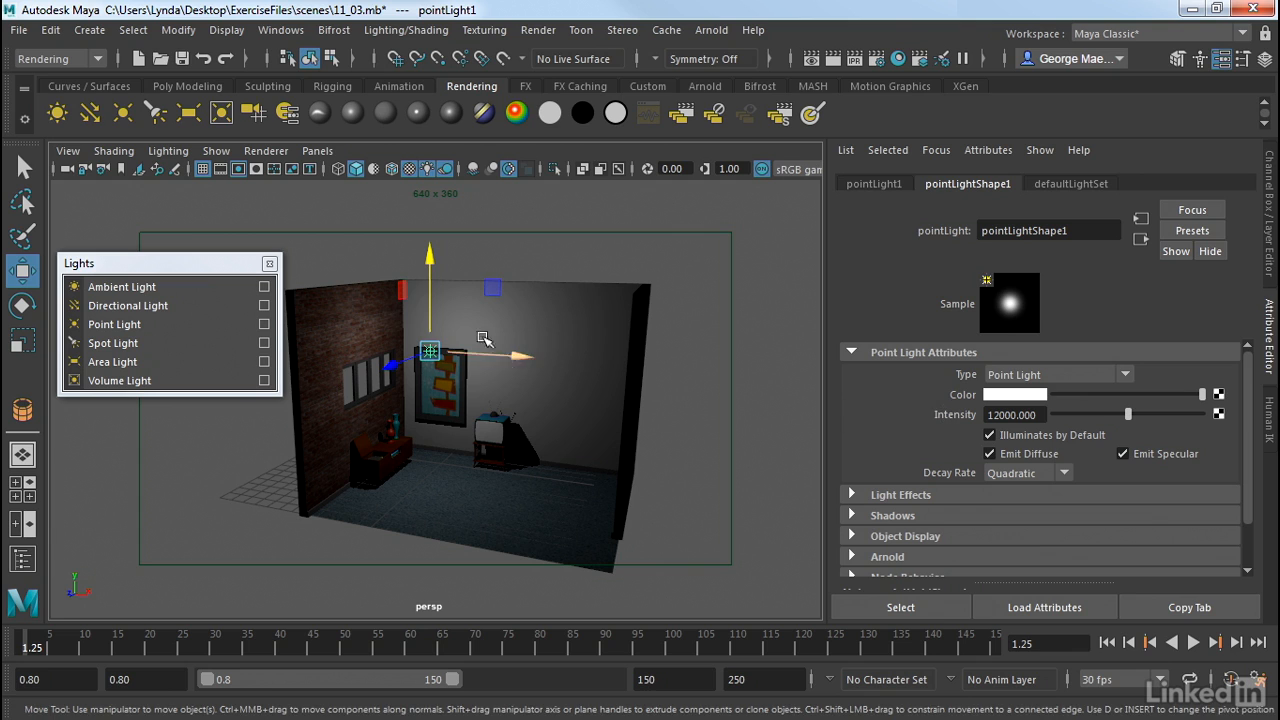
pyautogui.moveTo(397, 368)
pyautogui.mouseDown()
pyautogui.moveTo(372, 380)
pyautogui.moveTo(393, 370)
pyautogui.mouseUp()
pyautogui.moveTo(430, 262); pyautogui.dragTo(430, 259)
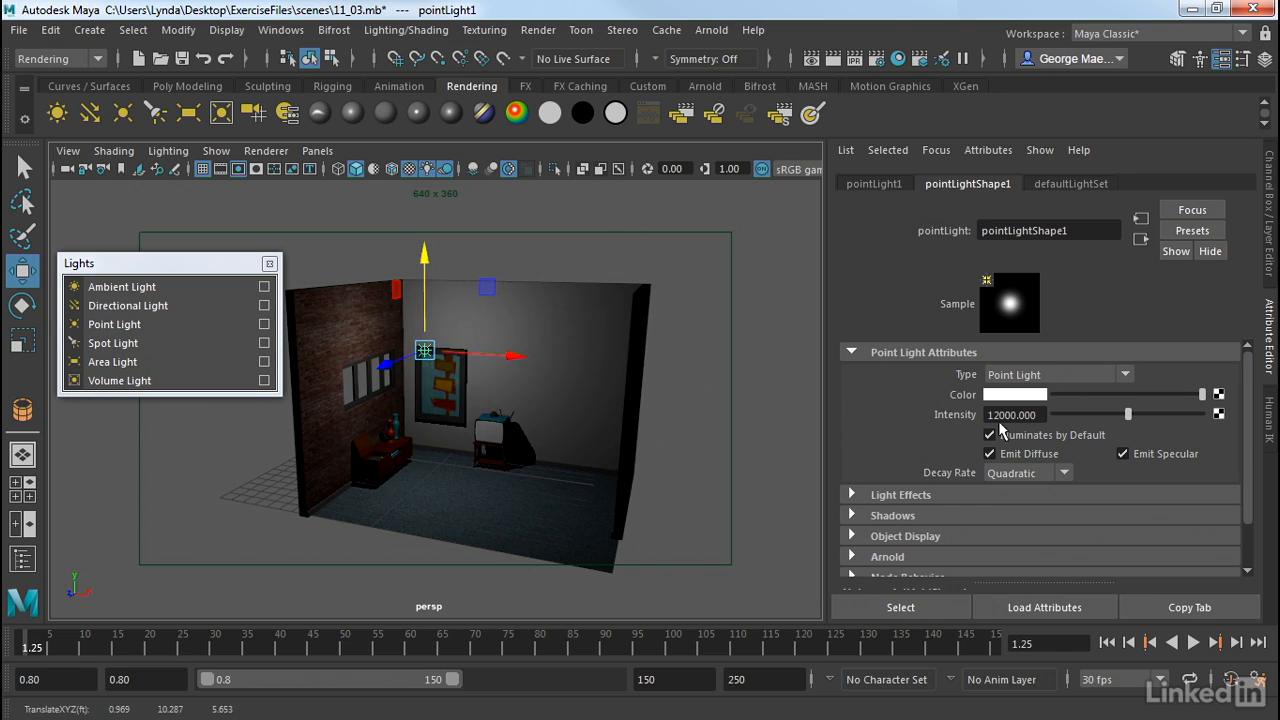
# Step: Try the Linear decay rate on the point light with its intensity lowered to about 464.5
pyautogui.click(1012, 474)
pyautogui.click(1010, 511)
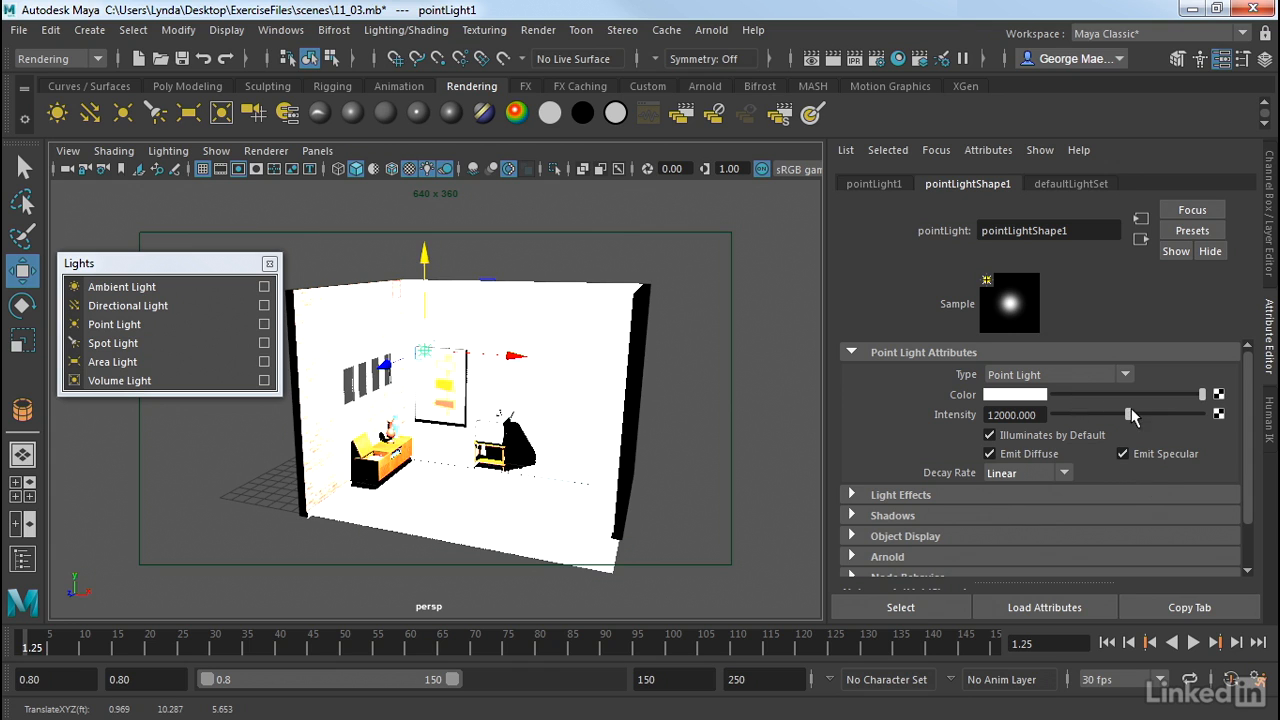
pyautogui.moveTo(1129, 414); pyautogui.dragTo(1058, 421)
# Step: Set the point light's decay rate to No Decay and its intensity to 1
pyautogui.click(1022, 473)
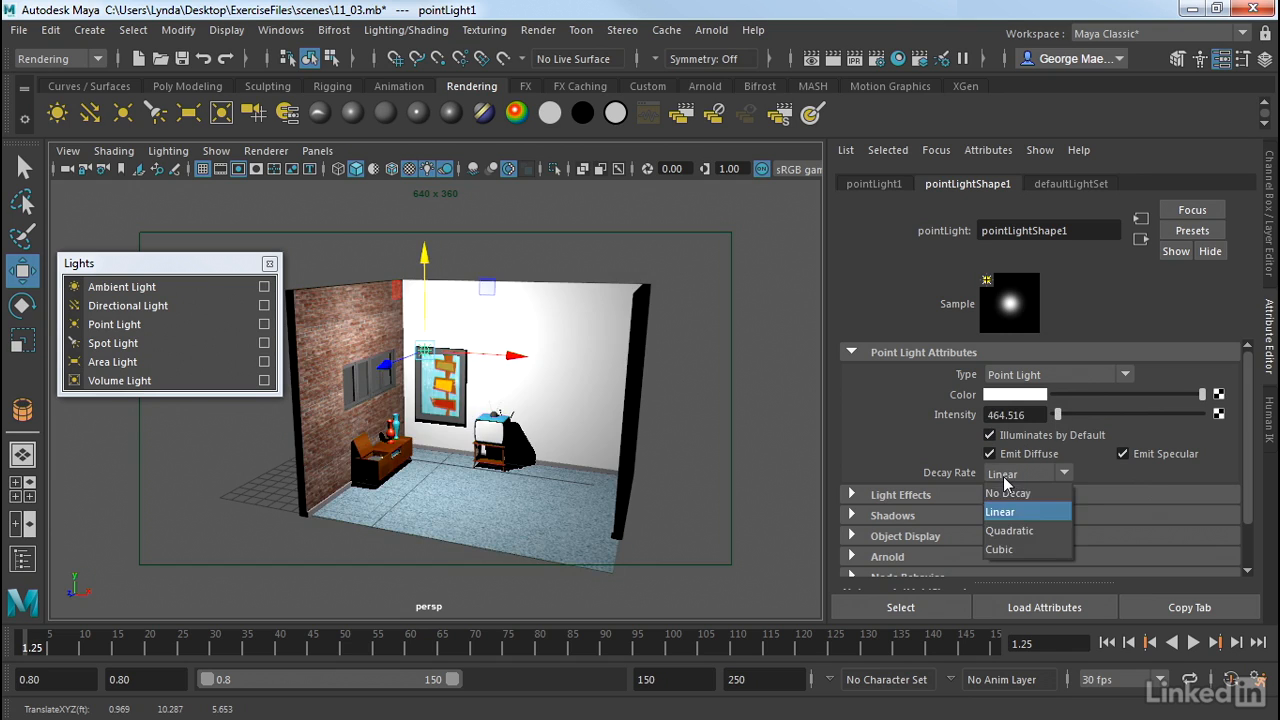
pyautogui.click(1005, 497)
pyautogui.moveTo(1040, 415); pyautogui.dragTo(968, 420)
pyautogui.write('1')
pyautogui.press('Return')
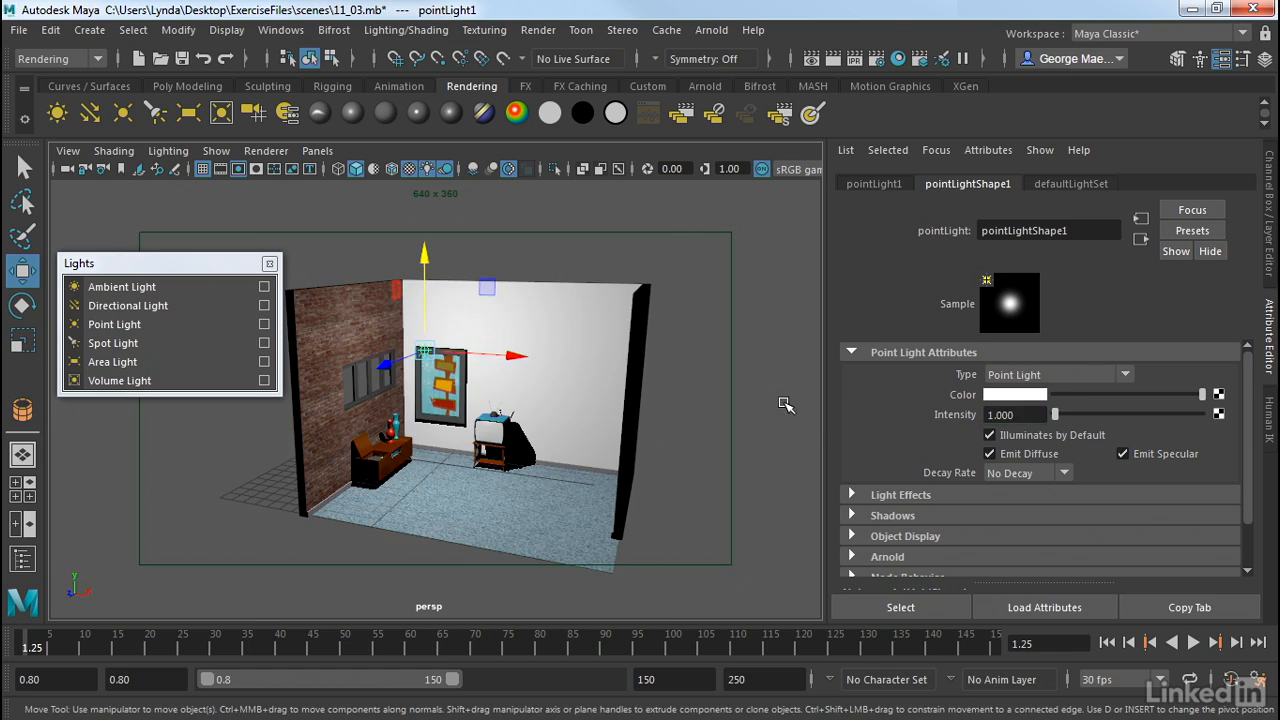
# Step: Delete the point light and create a spot light in its place
pyautogui.press('Delete')
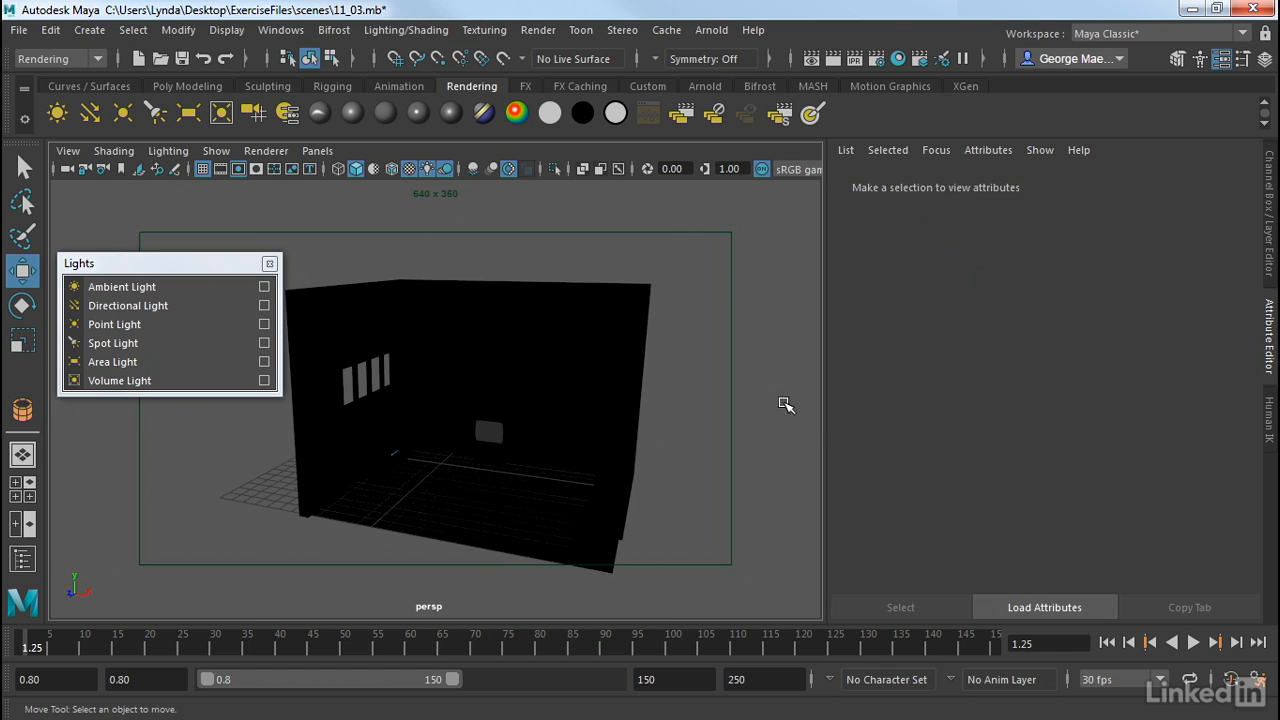
pyautogui.moveTo(181, 268); pyautogui.dragTo(152, 255)
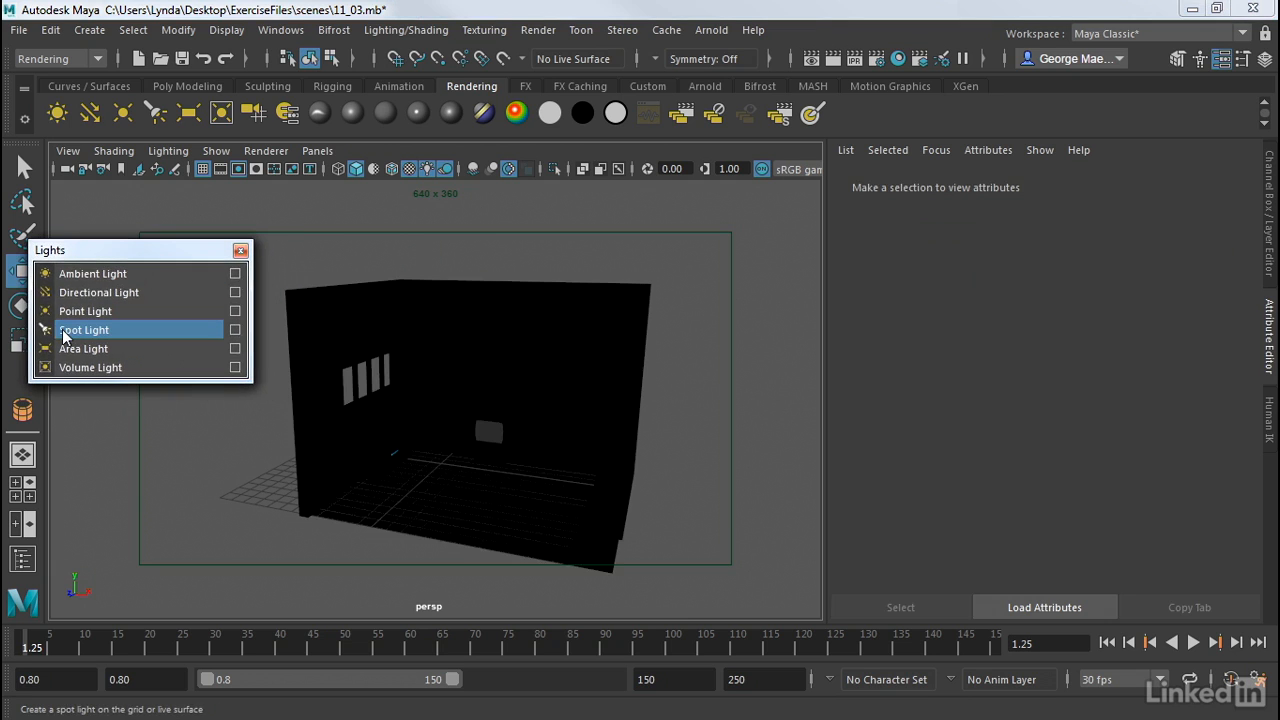
pyautogui.click(64, 334)
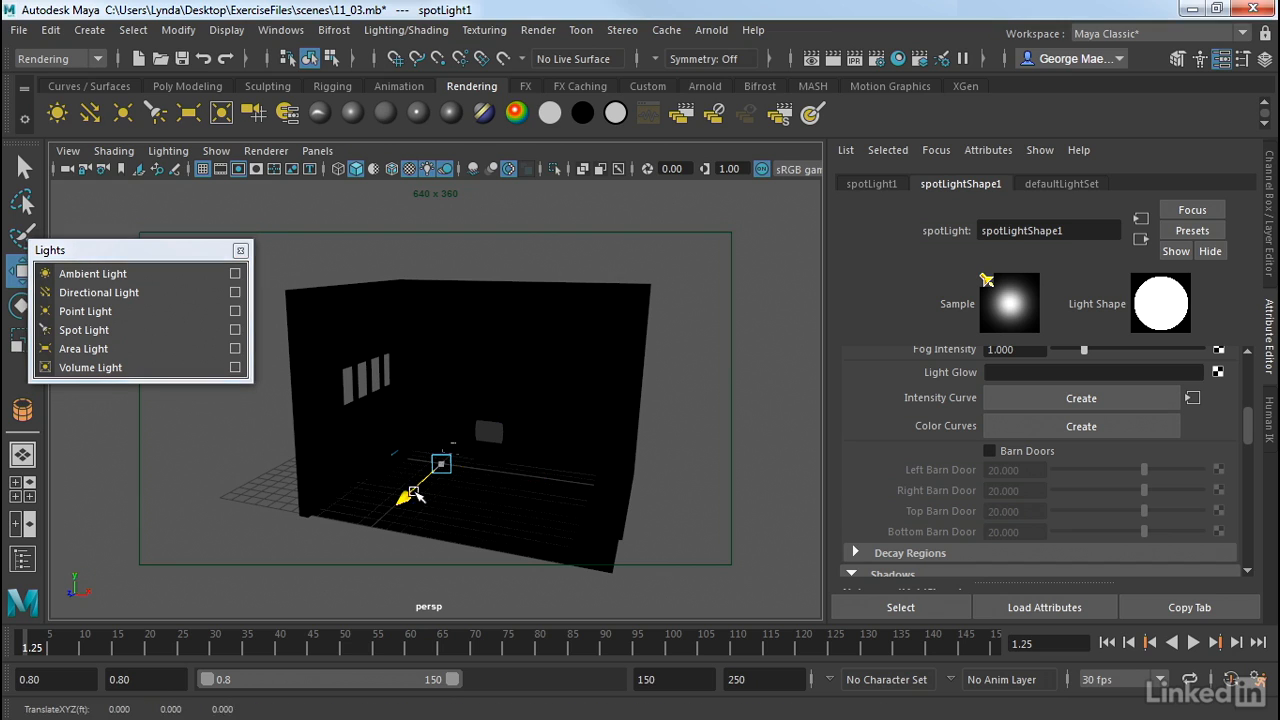
# Step: Move the spot light to about Y 6.177, Z 11.324 so it shines on the wall picture, and enlarge its icon
pyautogui.press('w')
pyautogui.moveTo(430, 410); pyautogui.dragTo(340, 475)
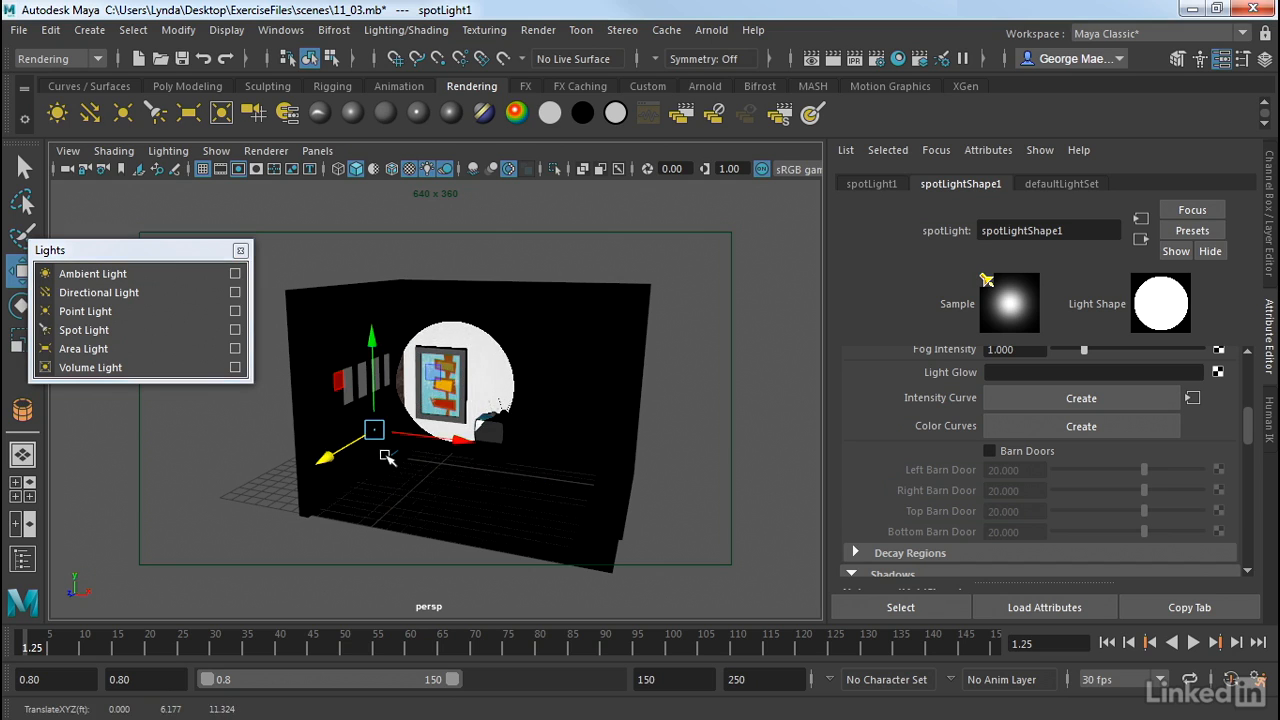
pyautogui.press('r')
pyautogui.moveTo(366, 433); pyautogui.dragTo(435, 432)
pyautogui.keyDown('alt'); pyautogui.moveTo(446, 516); pyautogui.dragTo(394, 521); pyautogui.keyUp('alt')
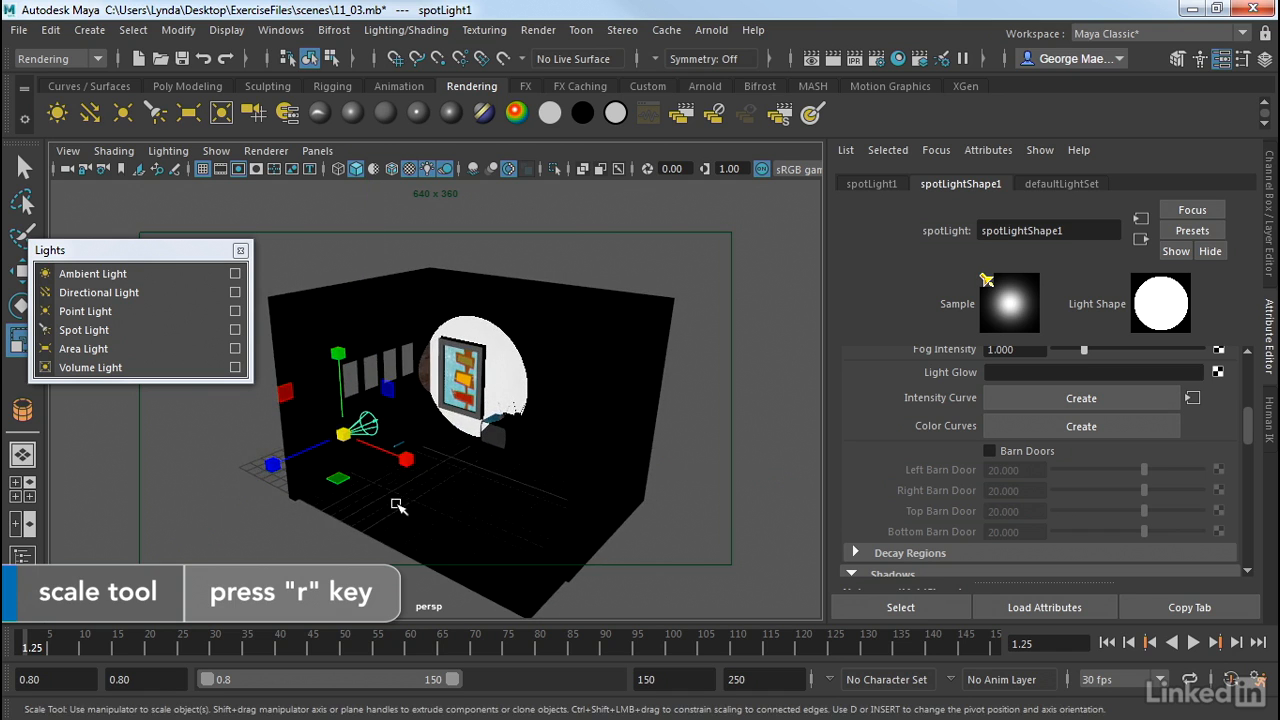
# Step: Rotate the spot light down toward the floor and move it to about X -0.648, Y 7.854, Z 11.008
pyautogui.press('e')
pyautogui.moveTo(290, 430); pyautogui.dragTo(352, 354)
pyautogui.press('w')
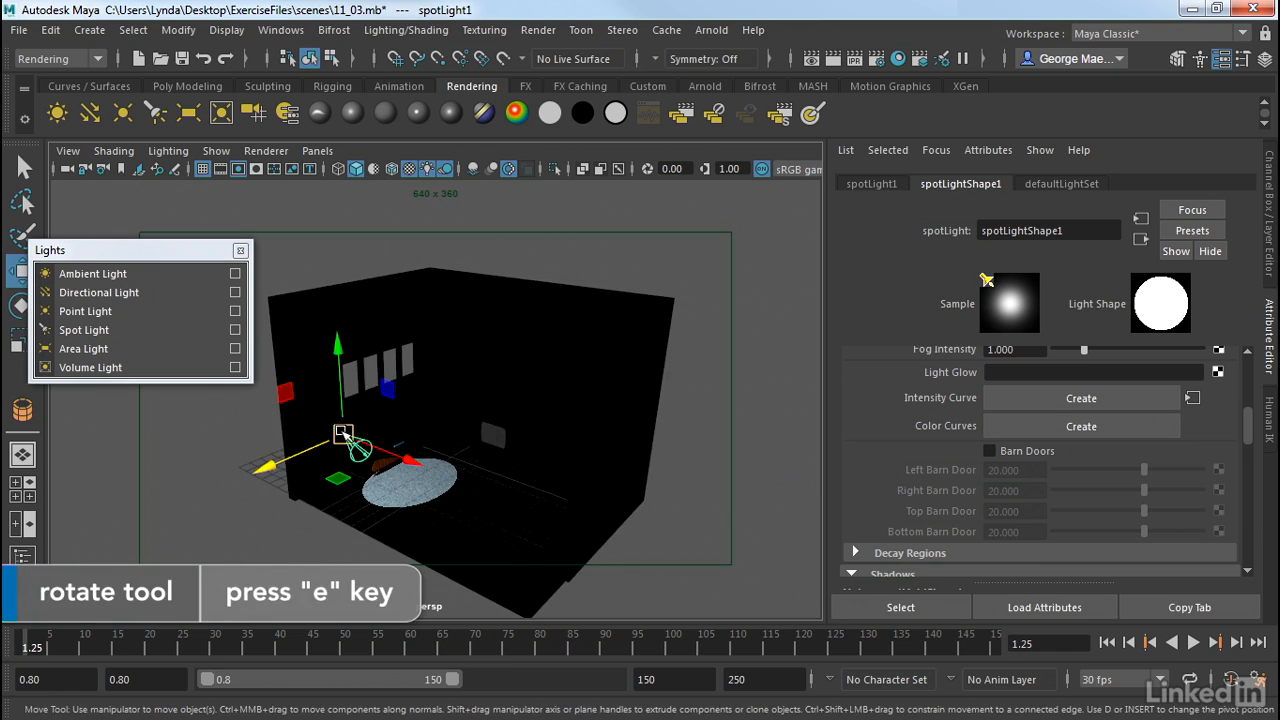
pyautogui.moveTo(343, 435); pyautogui.dragTo(338, 408)
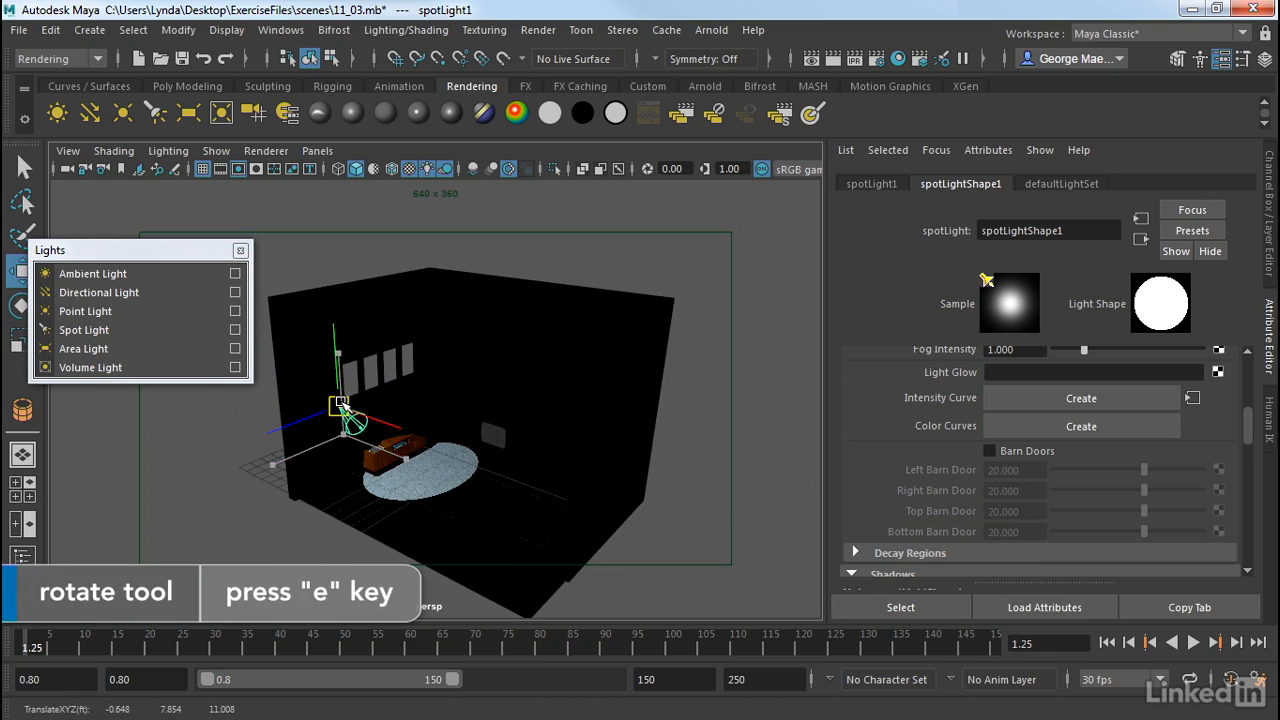
# Step: Set the Move tool's axis orientation to Object
pyautogui.doubleClick(20, 274)
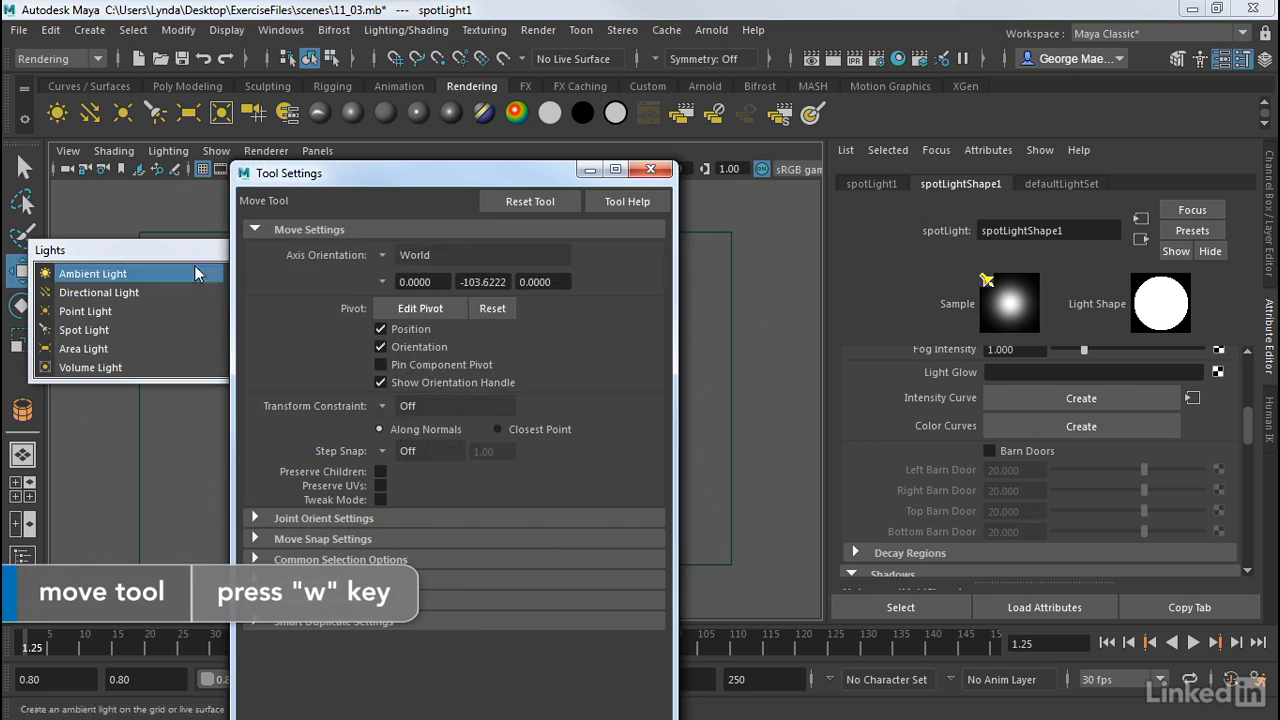
pyautogui.click(383, 254)
pyautogui.click(416, 266)
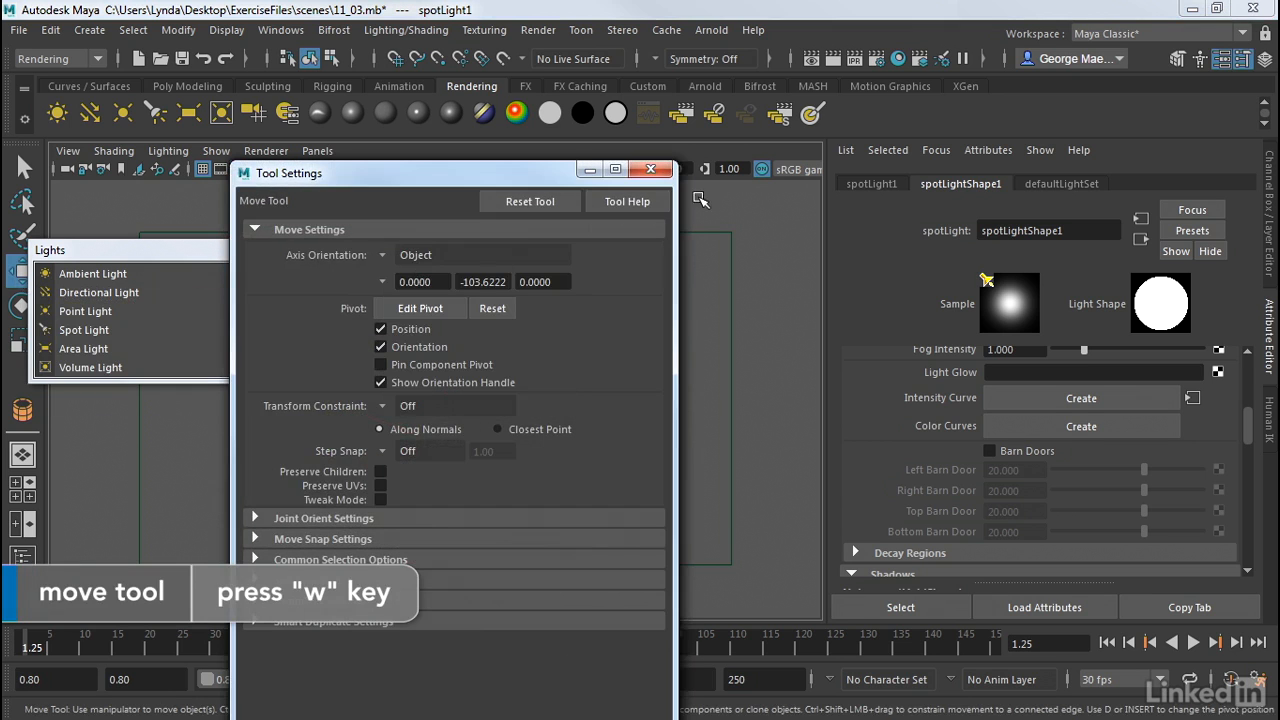
pyautogui.click(651, 170)
# Step: Pull the spot light back along its own axis and shift it sideways to about X -0.006, Y 14.201, Z 16.268
pyautogui.press('t')
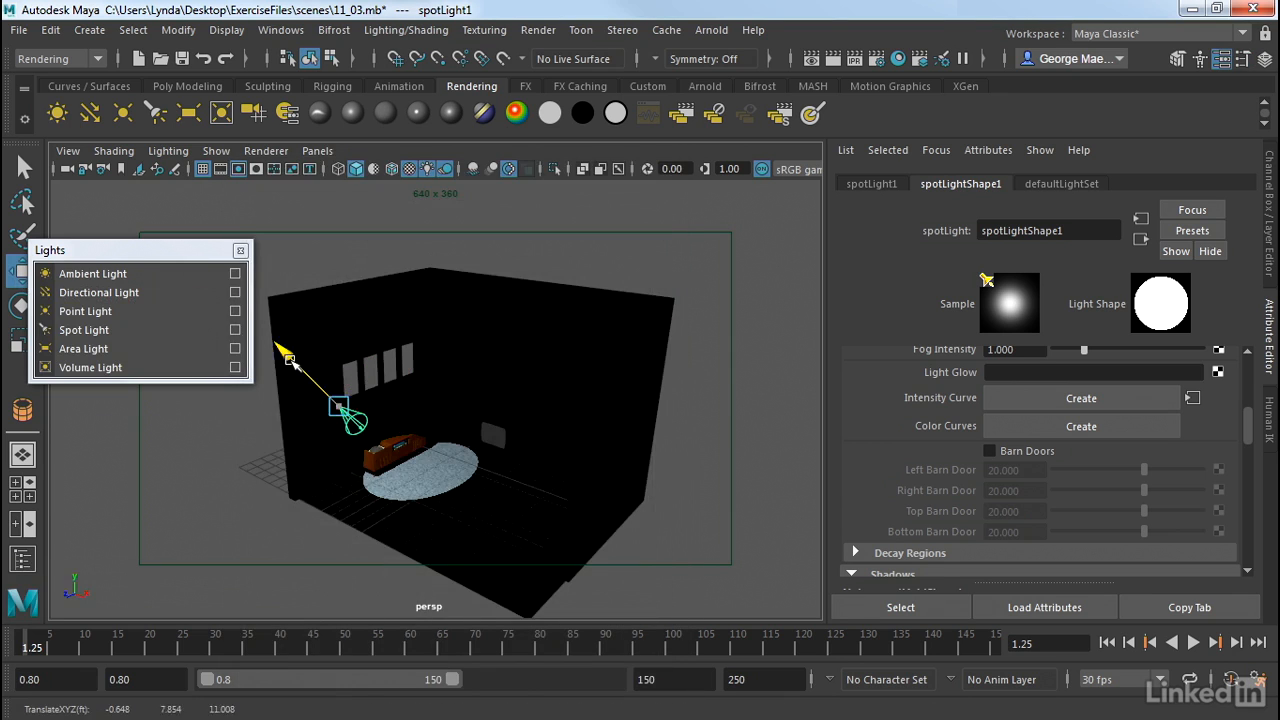
pyautogui.moveTo(256, 311); pyautogui.dragTo(179, 264)
pyautogui.press('w')
pyautogui.keyDown('alt'); pyautogui.moveTo(373, 403); pyautogui.dragTo(403, 402); pyautogui.keyUp('alt')
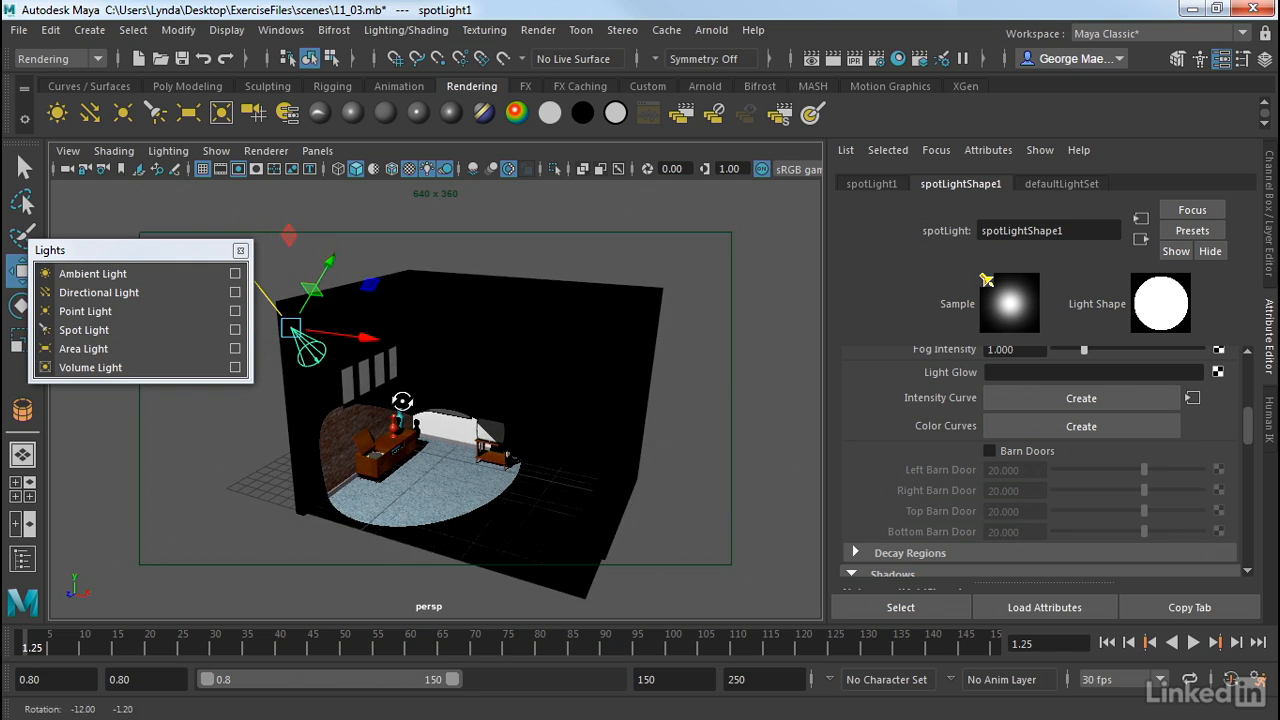
pyautogui.moveTo(370, 339); pyautogui.dragTo(380, 341)
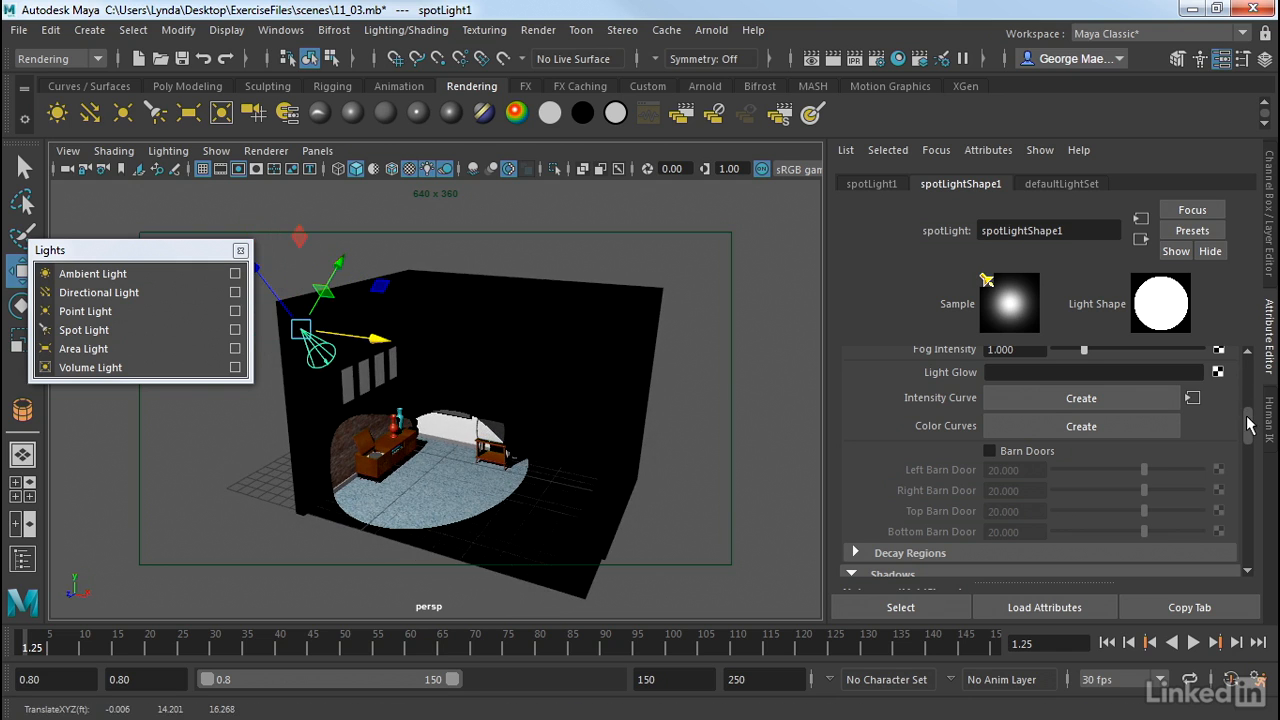
# Step: Widen the spot light's cone angle to about 60.389 and set its penumbra angle to 10
pyautogui.moveTo(1249, 425); pyautogui.dragTo(1247, 357)
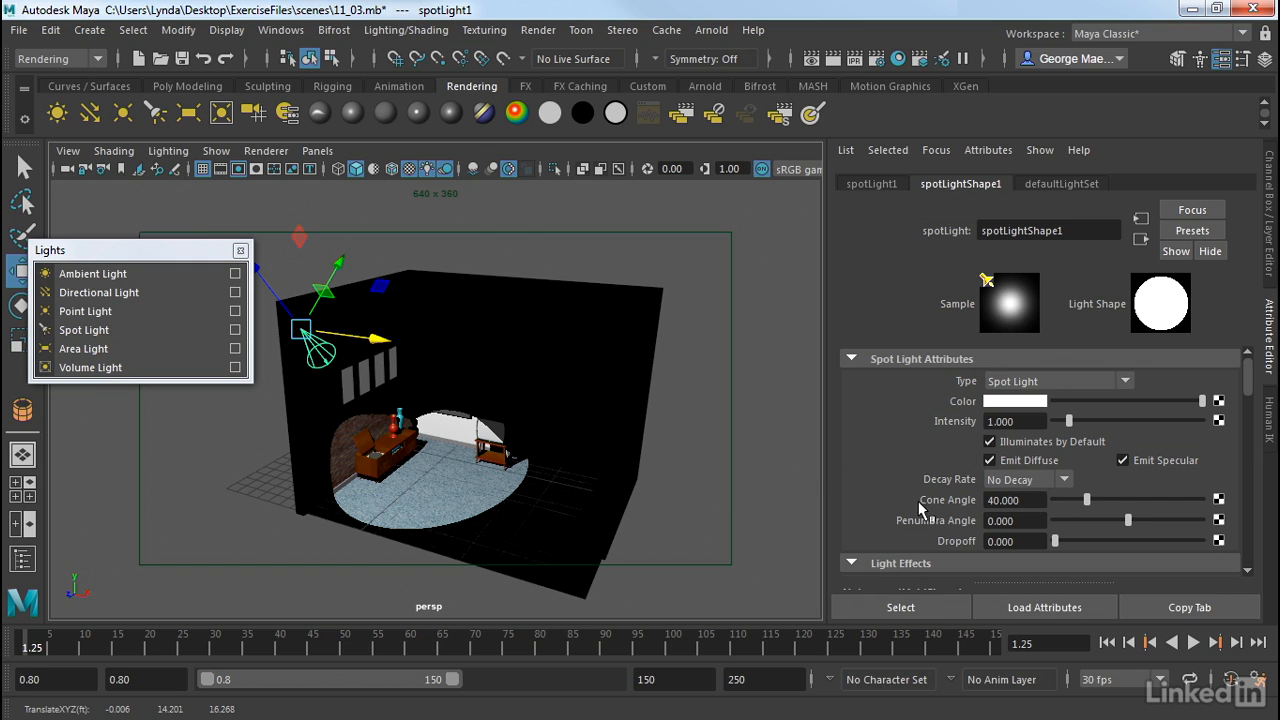
pyautogui.moveTo(1089, 507); pyautogui.dragTo(1234, 530)
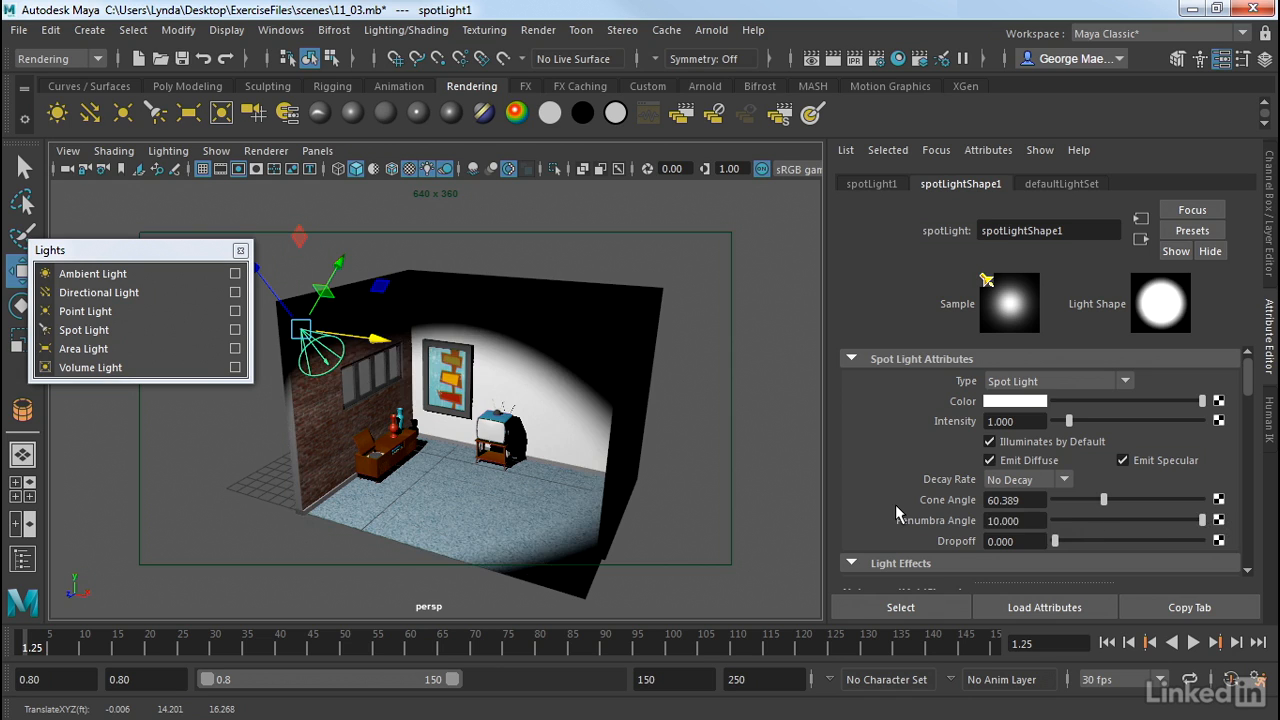
pyautogui.scroll(-2, 895, 504)
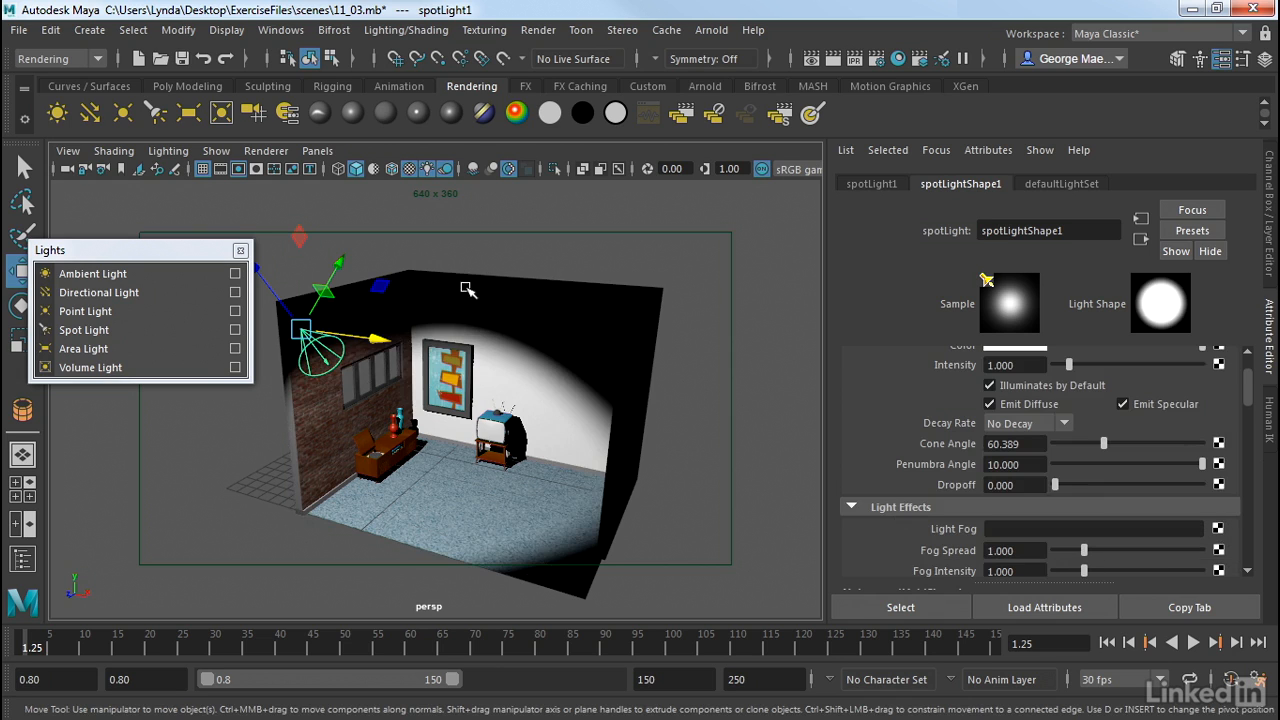
# Step: Activate the Show Manipulator Tool on the spot light and move its origin to about -0.031, 19.534, 19.874
pyautogui.keyDown('alt'); pyautogui.moveTo(467, 289); pyautogui.dragTo(236, 196); pyautogui.keyUp('alt')
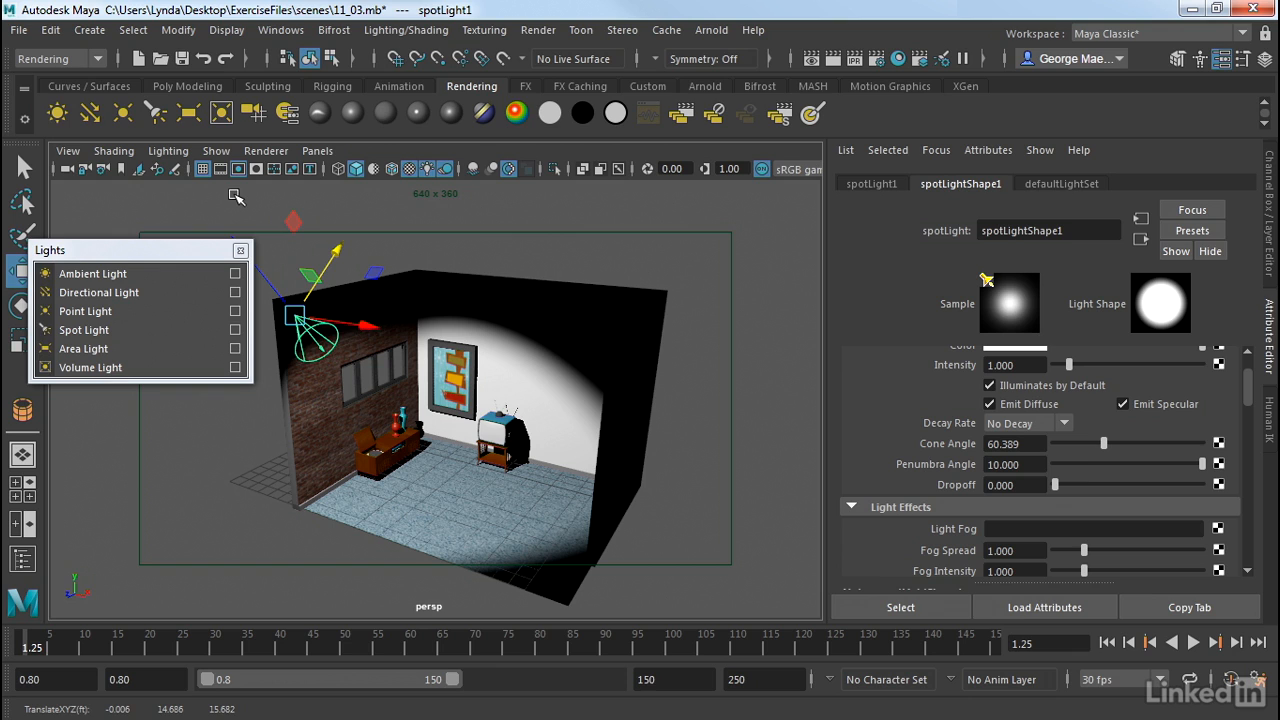
pyautogui.click(178, 30)
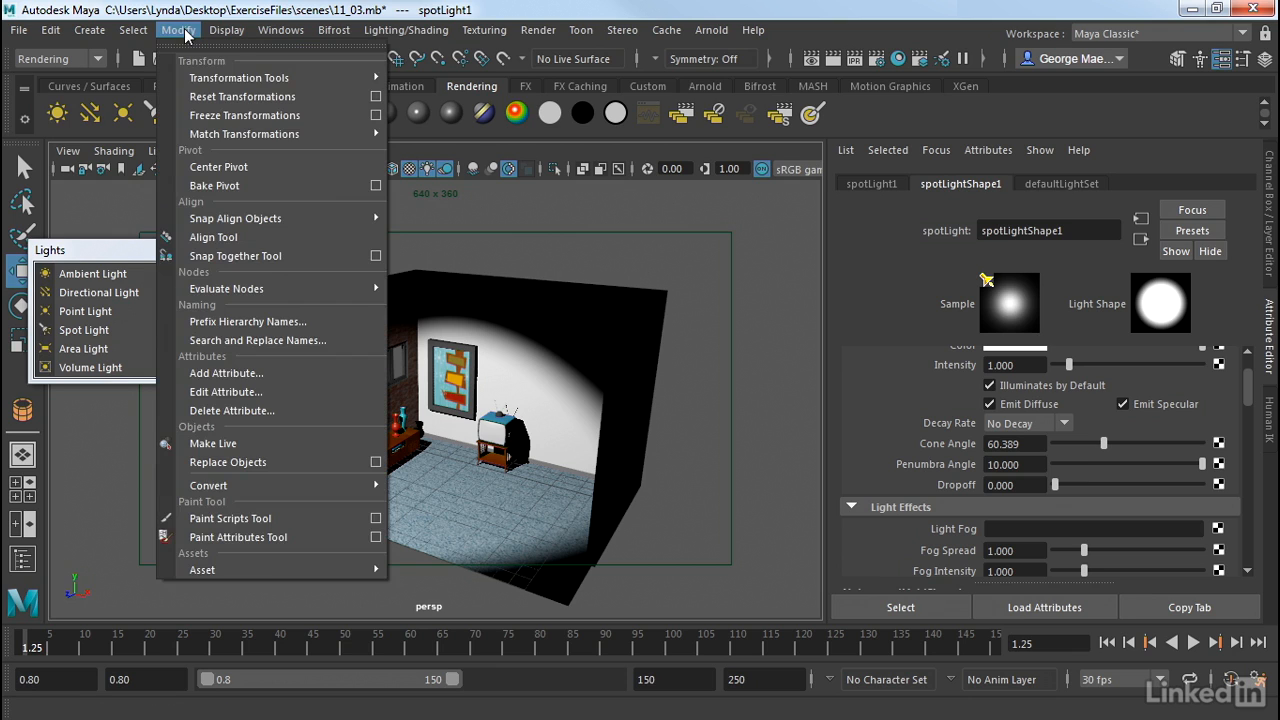
pyautogui.moveTo(230, 77)
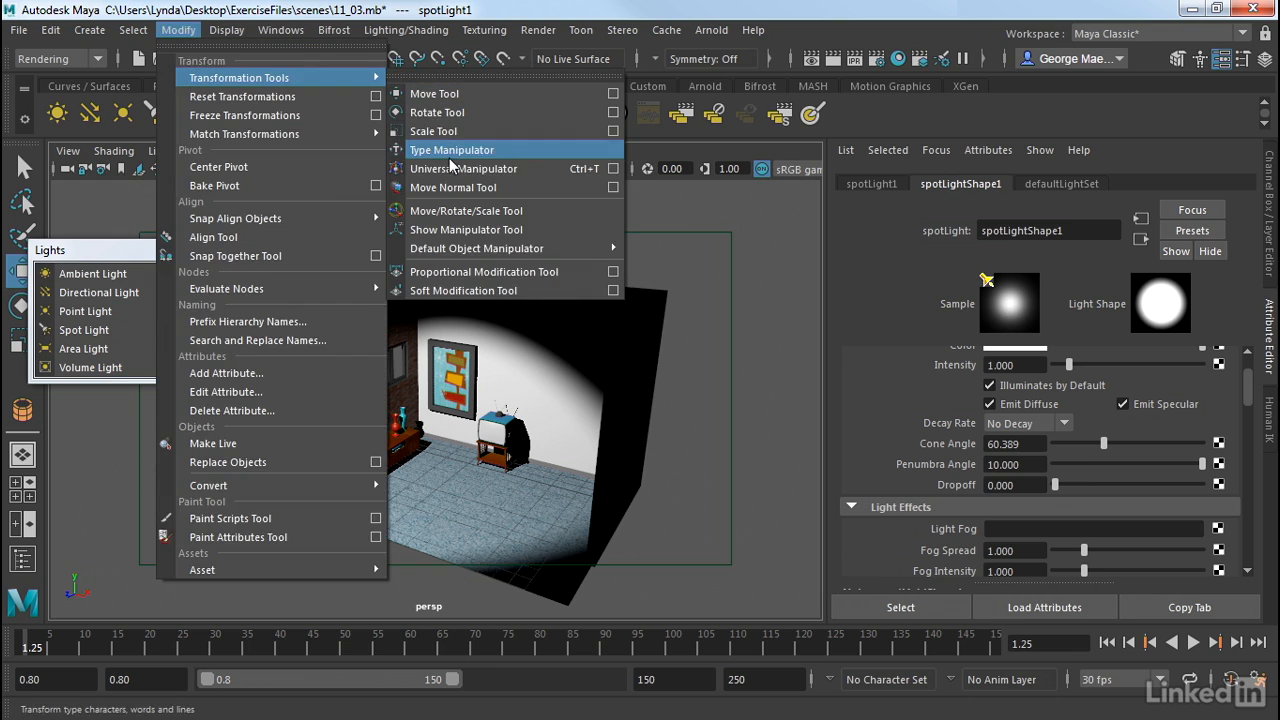
pyautogui.click(437, 234)
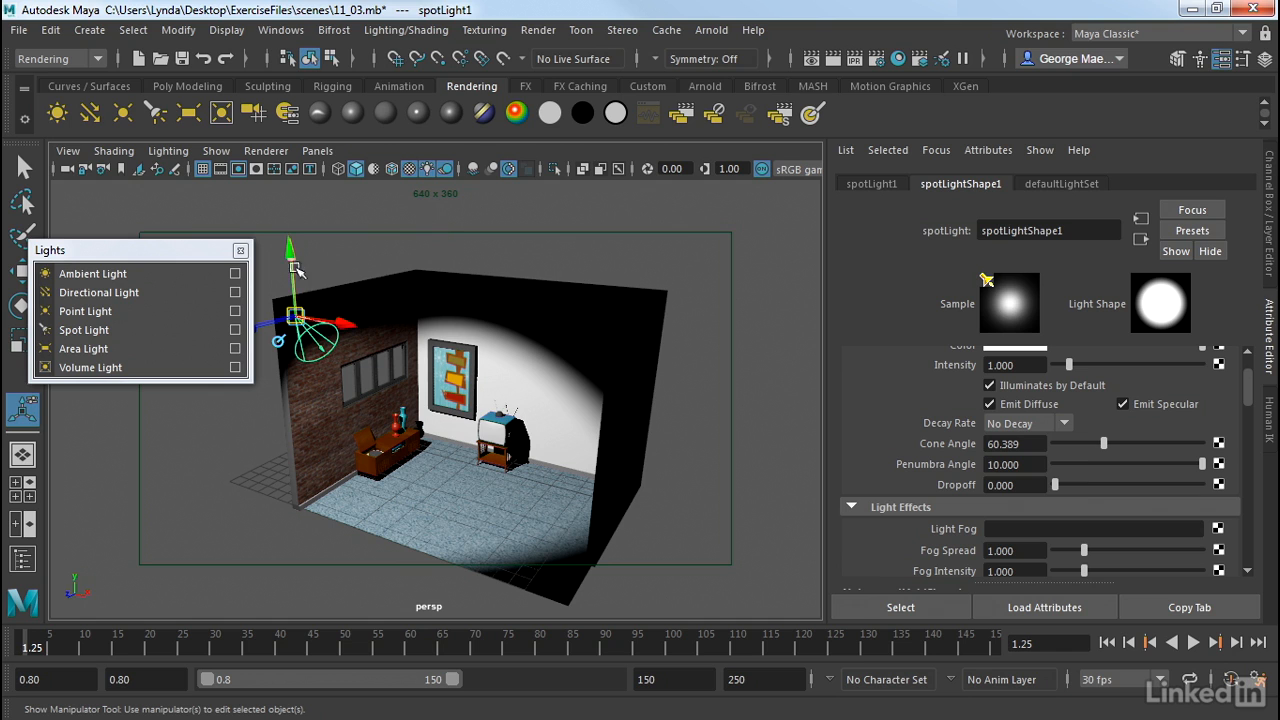
pyautogui.moveTo(295, 316); pyautogui.dragTo(377, 263)
pyautogui.keyDown('alt'); pyautogui.moveTo(377, 263); pyautogui.dragTo(466, 280, button='middle'); pyautogui.keyUp('alt')
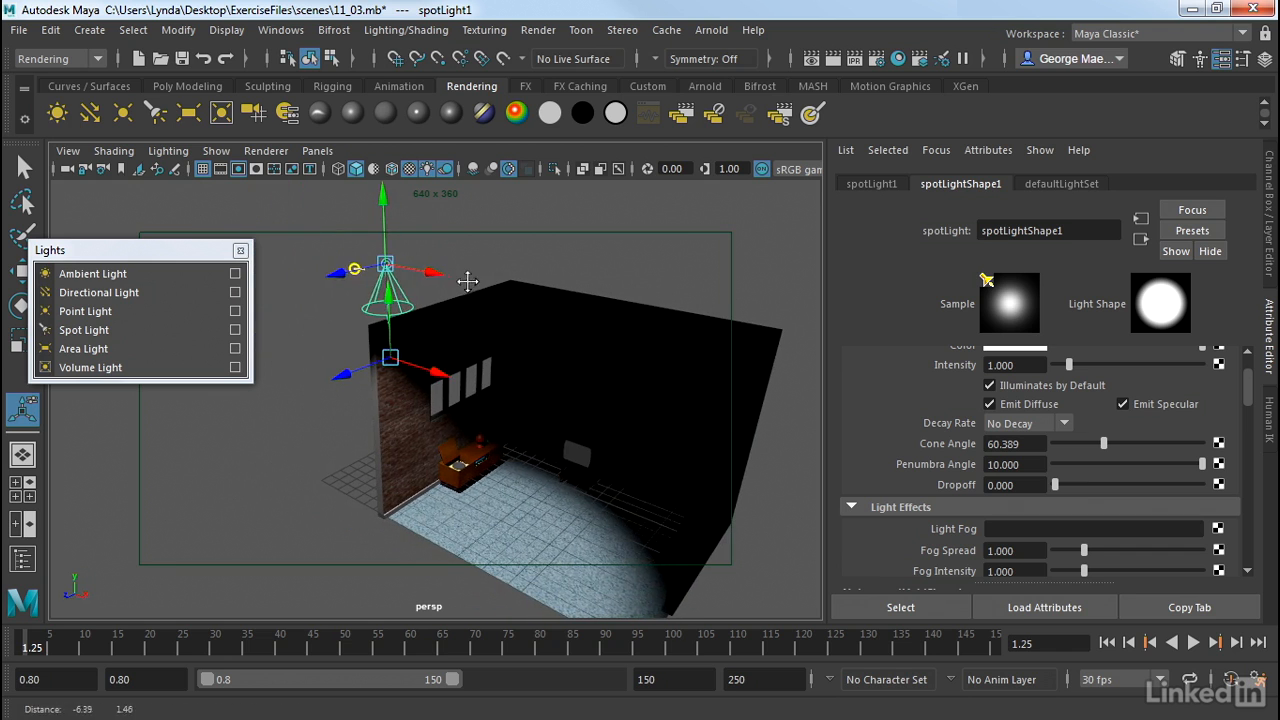
pyautogui.moveTo(331, 278); pyautogui.dragTo(270, 303)
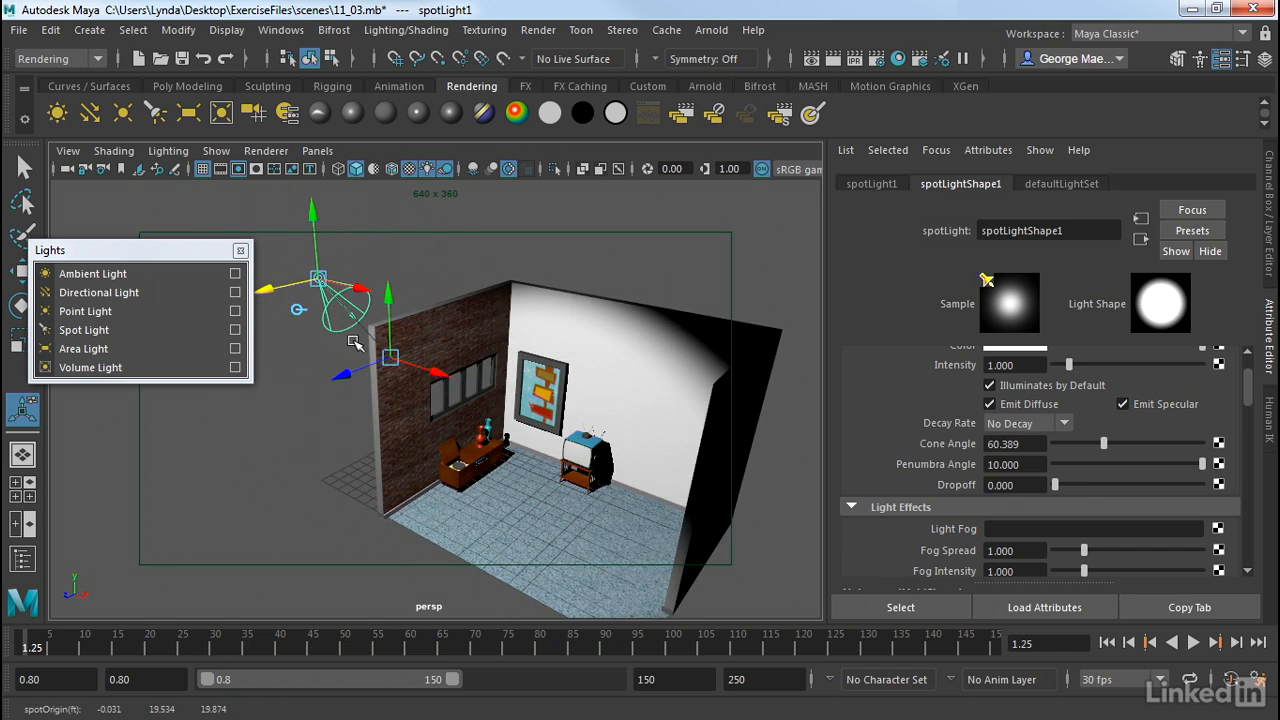
# Step: Place the spot light's aim point near the room's floor and move its origin above the room to about 9.164, 21.726, 18.829
pyautogui.moveTo(398, 357); pyautogui.dragTo(550, 494)
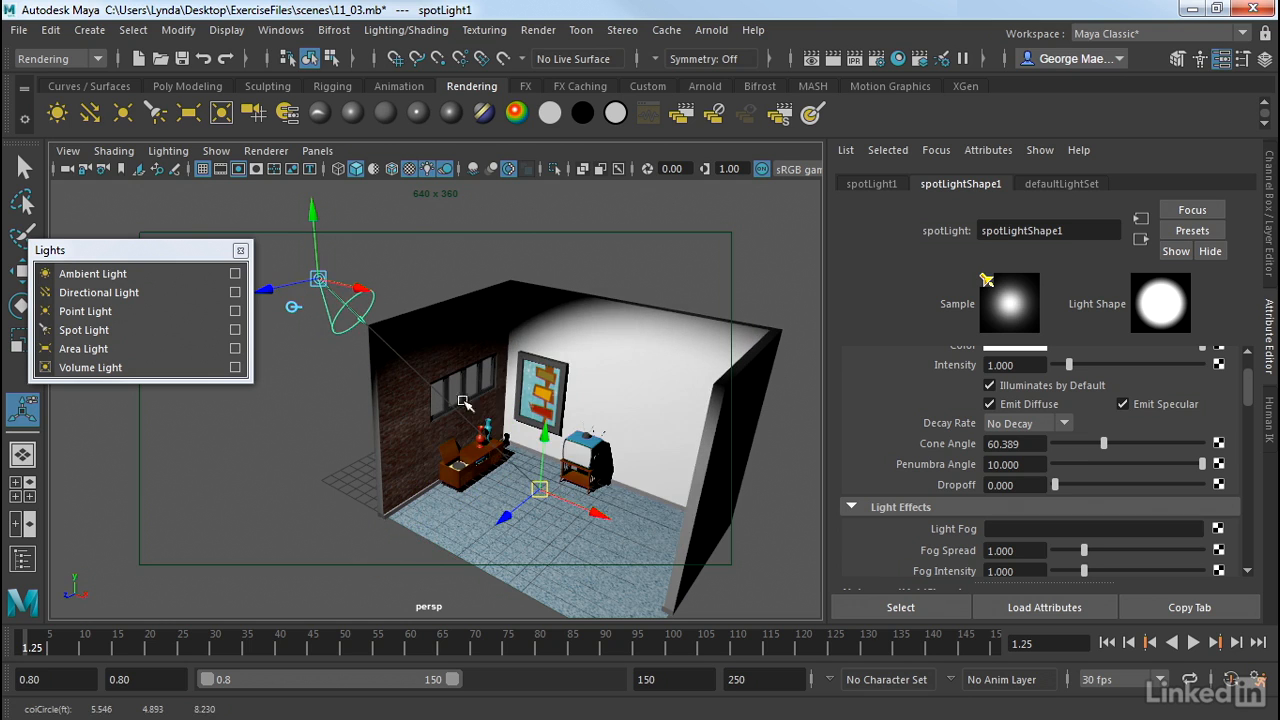
pyautogui.moveTo(320, 277); pyautogui.dragTo(327, 223)
pyautogui.moveTo(540, 488); pyautogui.dragTo(486, 292)
pyautogui.keyDown('alt'); pyautogui.moveTo(447, 226); pyautogui.dragTo(531, 314, button='middle'); pyautogui.keyUp('alt')
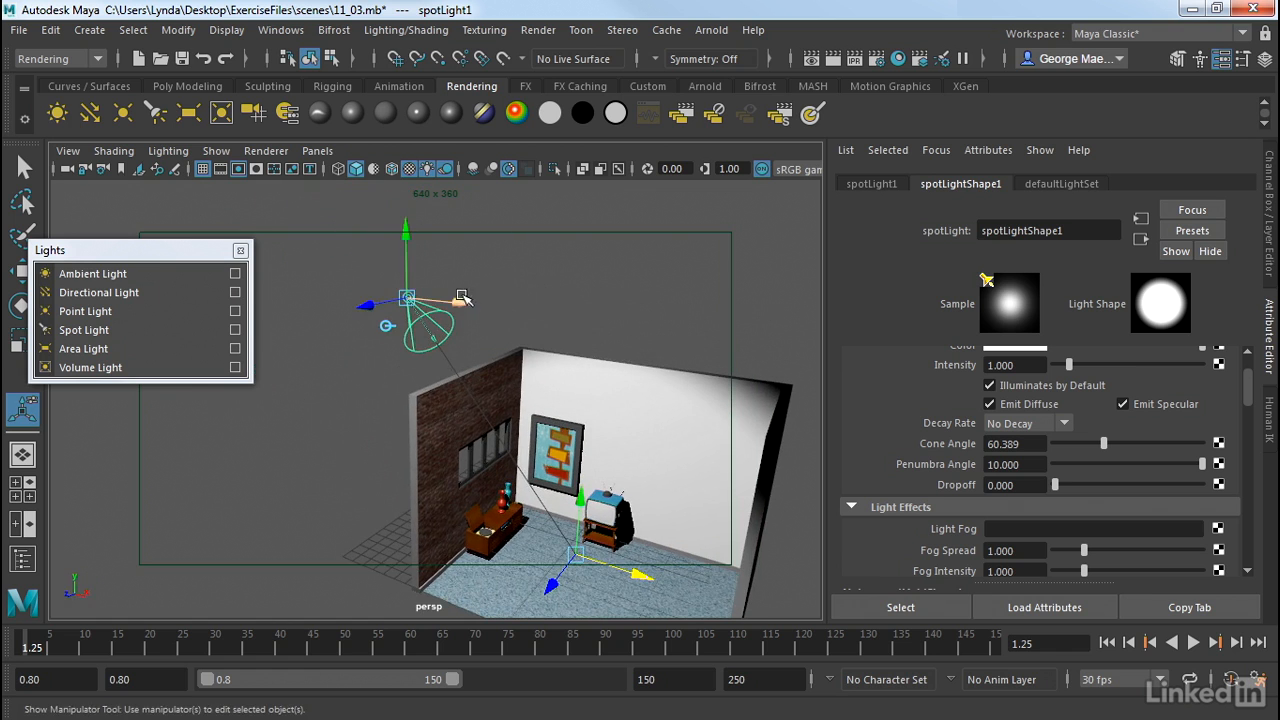
pyautogui.moveTo(469, 300); pyautogui.dragTo(712, 330)
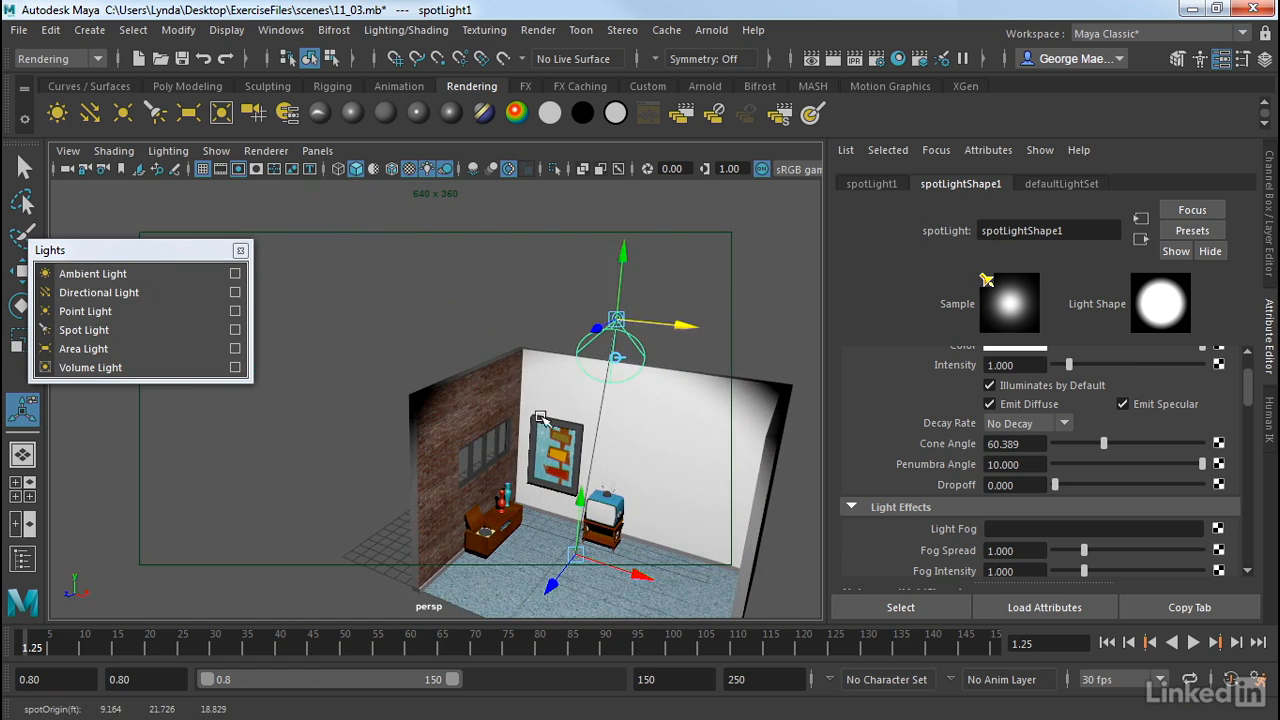
# Step: Delete the spot light above the room
pyautogui.keyDown('alt'); pyautogui.moveTo(515, 475); pyautogui.dragTo(573, 404); pyautogui.keyUp('alt')
pyautogui.keyDown('alt'); pyautogui.moveTo(573, 404); pyautogui.dragTo(482, 340, button='middle'); pyautogui.keyUp('alt')
pyautogui.moveTo(482, 340)
pyautogui.keyDown('alt'); pyautogui.mouseDown()
pyautogui.moveTo(474, 326)
pyautogui.moveTo(486, 363)
pyautogui.mouseUp(); pyautogui.keyUp('alt')
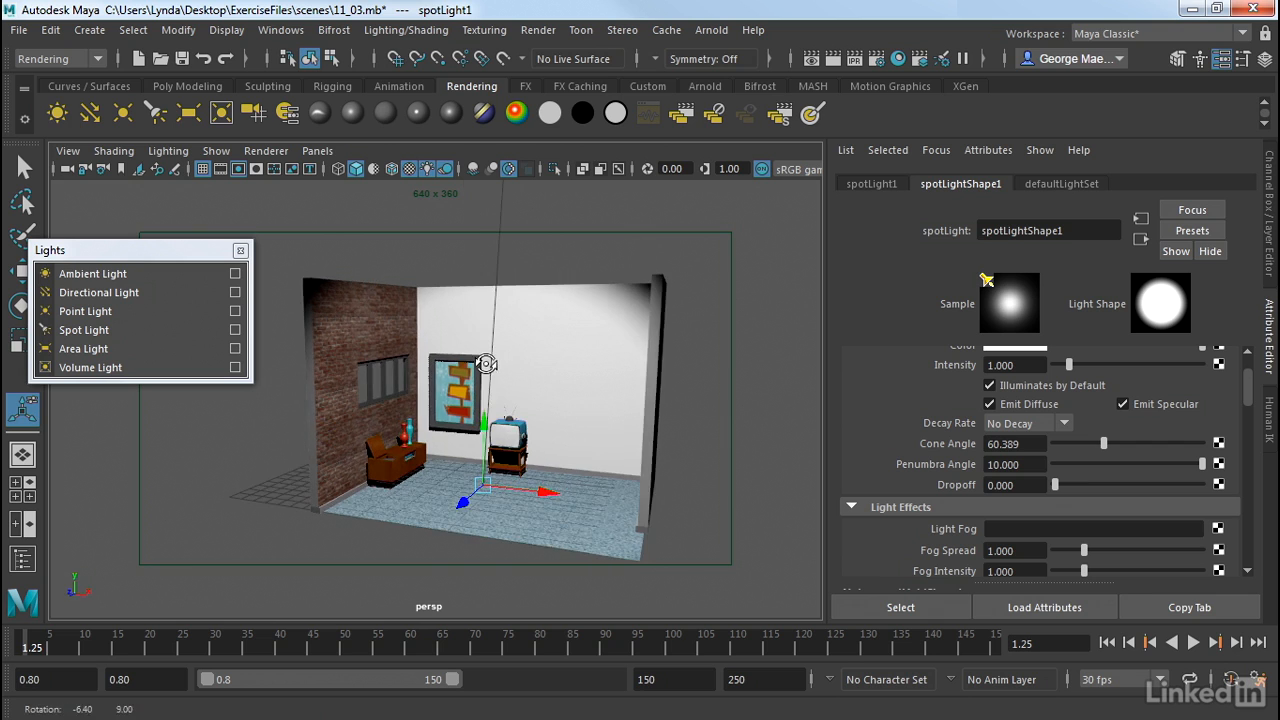
pyautogui.keyDown('alt'); pyautogui.moveTo(544, 360); pyautogui.dragTo(523, 368, button='middle'); pyautogui.keyUp('alt')
pyautogui.click(617, 263)
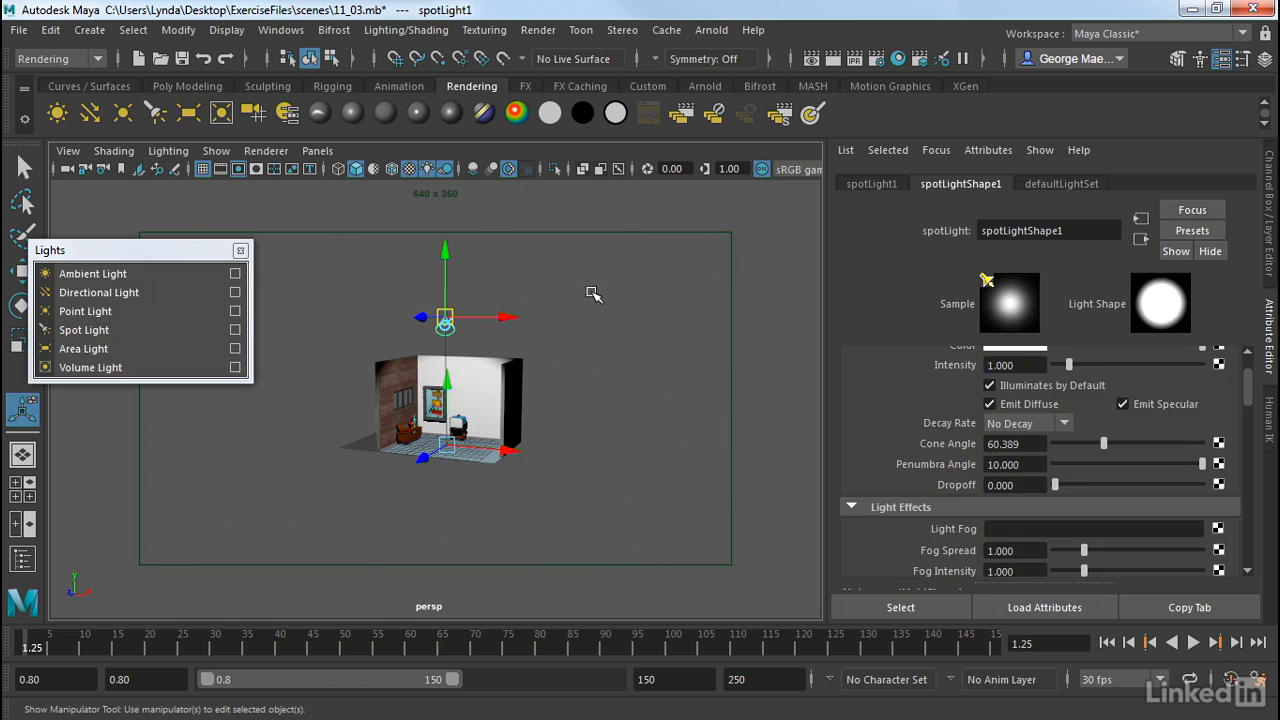
pyautogui.click(593, 293)
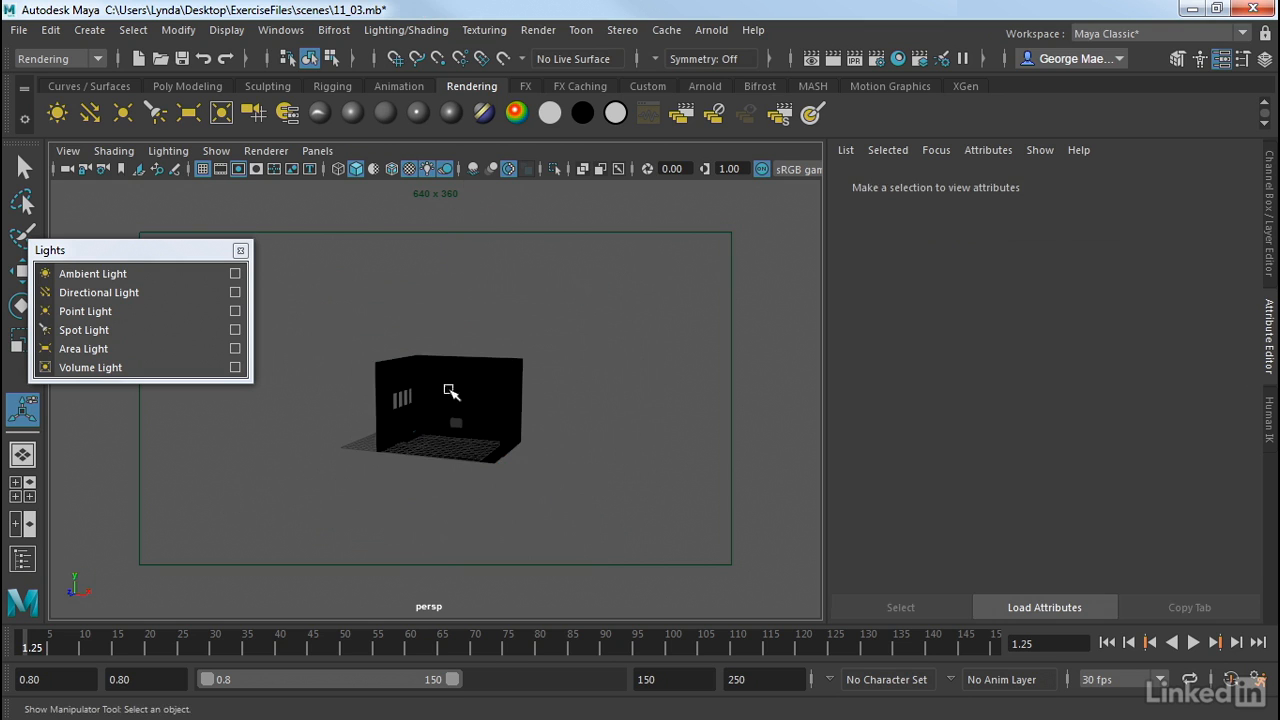
pyautogui.keyDown('alt'); pyautogui.moveTo(523, 311); pyautogui.dragTo(697, 370, button='right'); pyautogui.keyUp('alt')
pyautogui.keyDown('alt'); pyautogui.moveTo(697, 370); pyautogui.dragTo(560, 346); pyautogui.keyUp('alt')
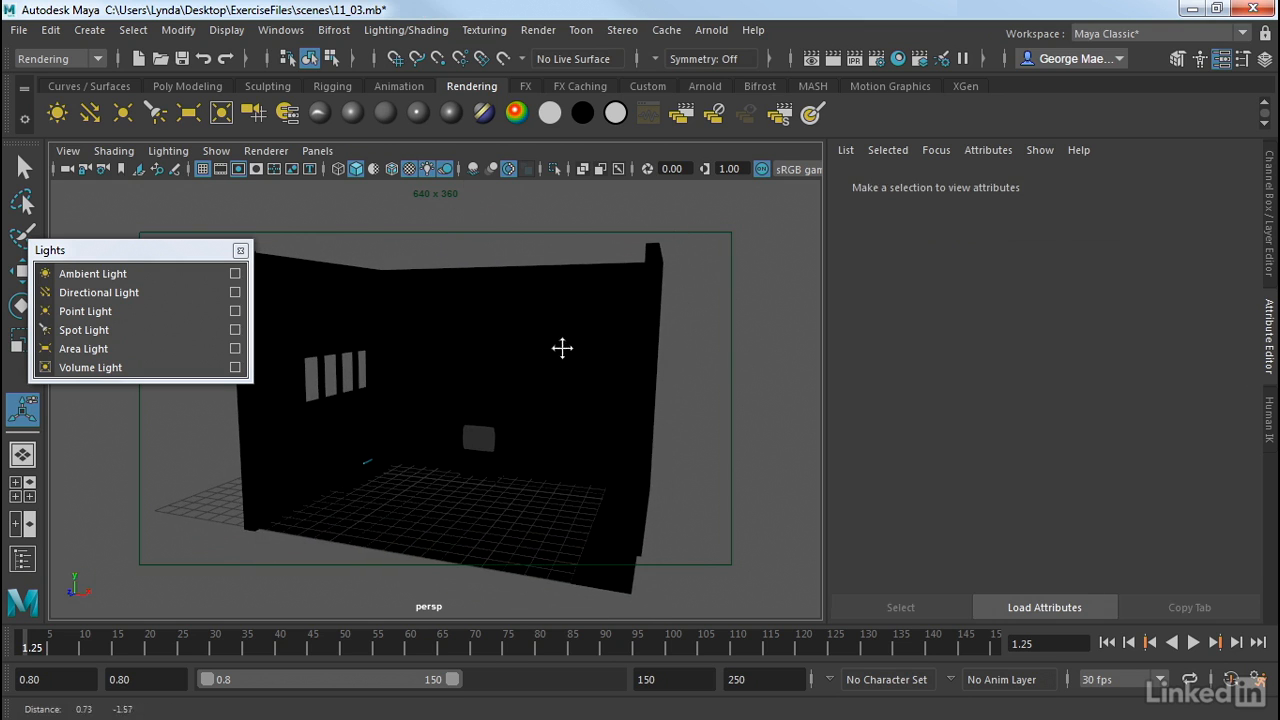
# Step: Create an ambient light in the room and lower its intensity to about 0.479
pyautogui.click(115, 281)
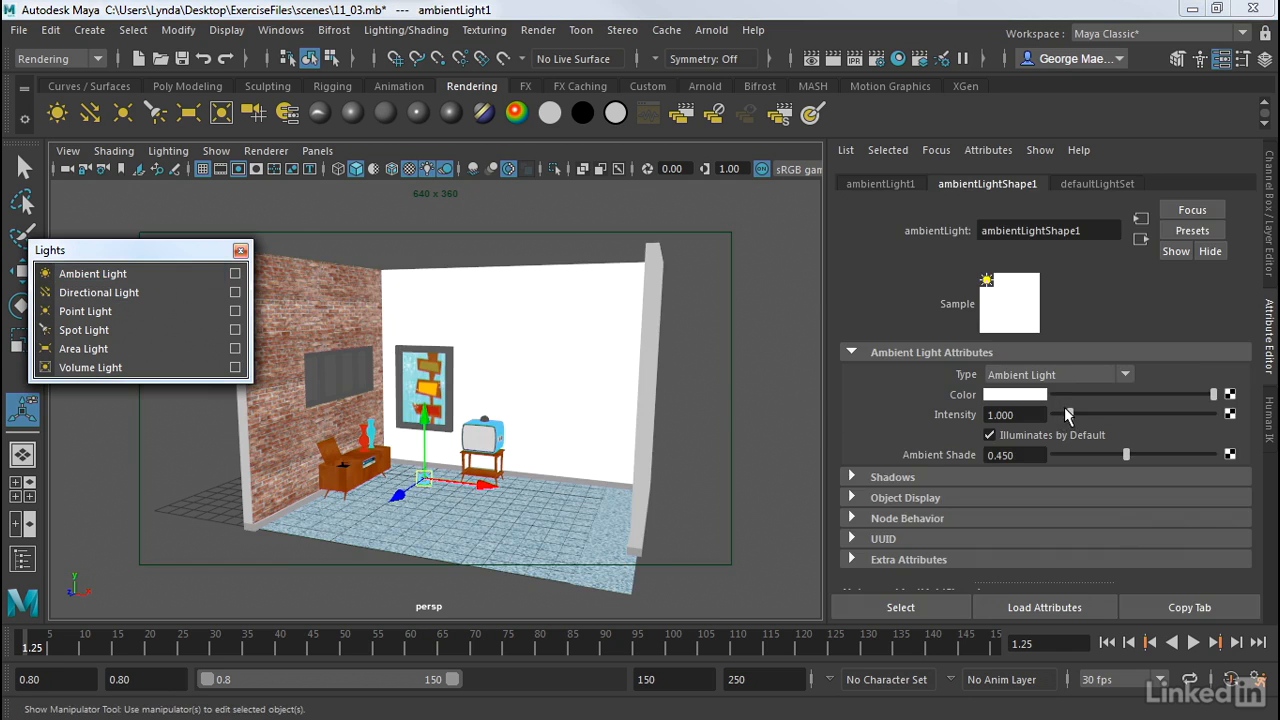
pyautogui.moveTo(1069, 418); pyautogui.dragTo(1065, 426)
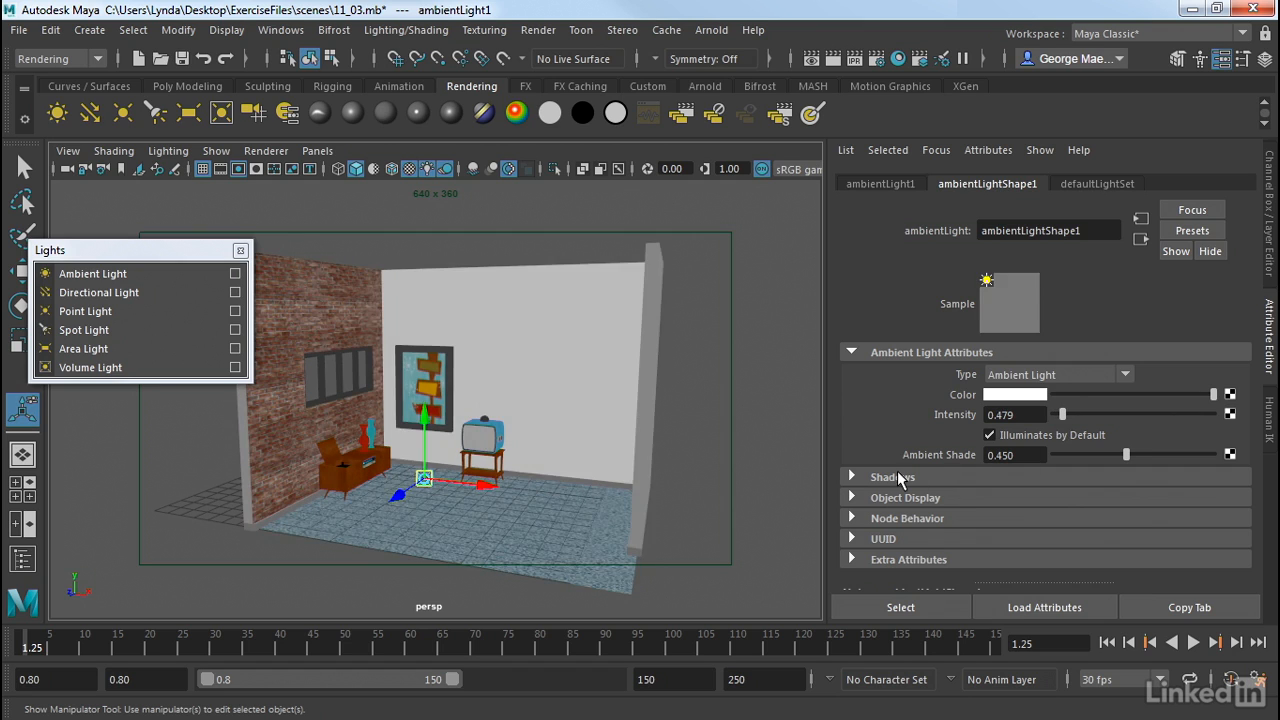
# Step: Replace the ambient light with a directional light, placed outside the room's open front and scaled up
pyautogui.press('Delete')
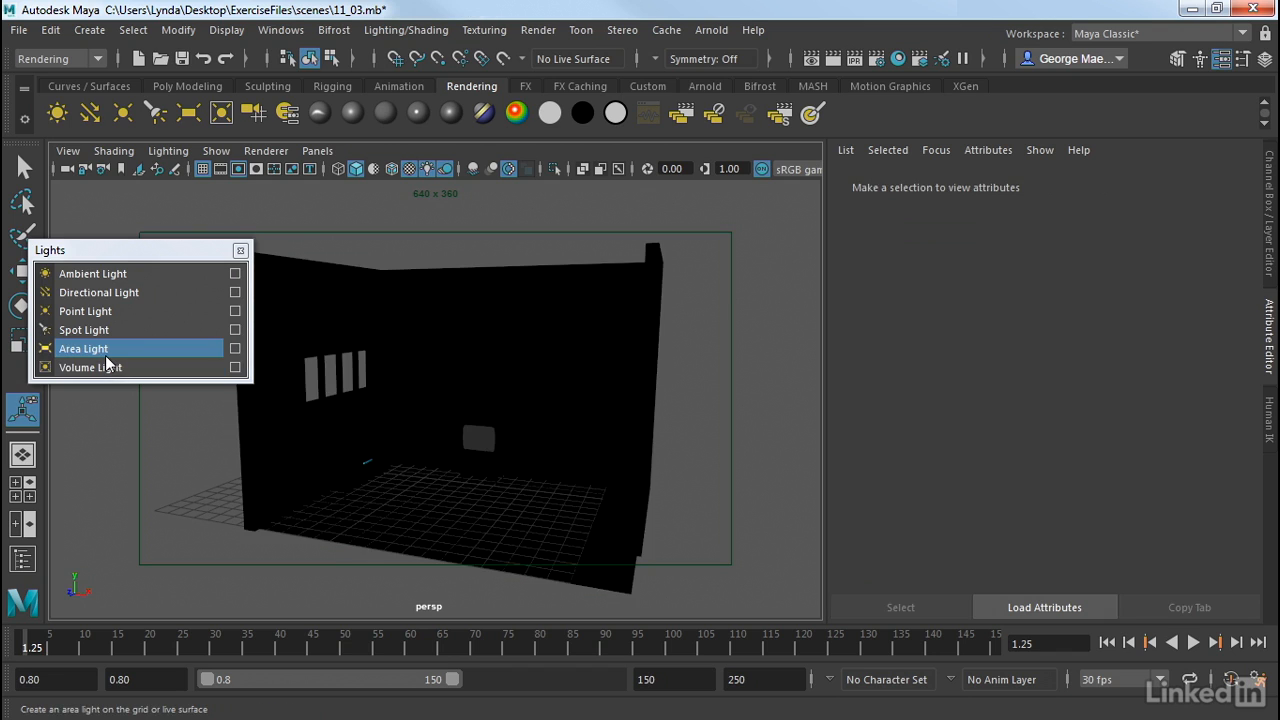
pyautogui.click(99, 293)
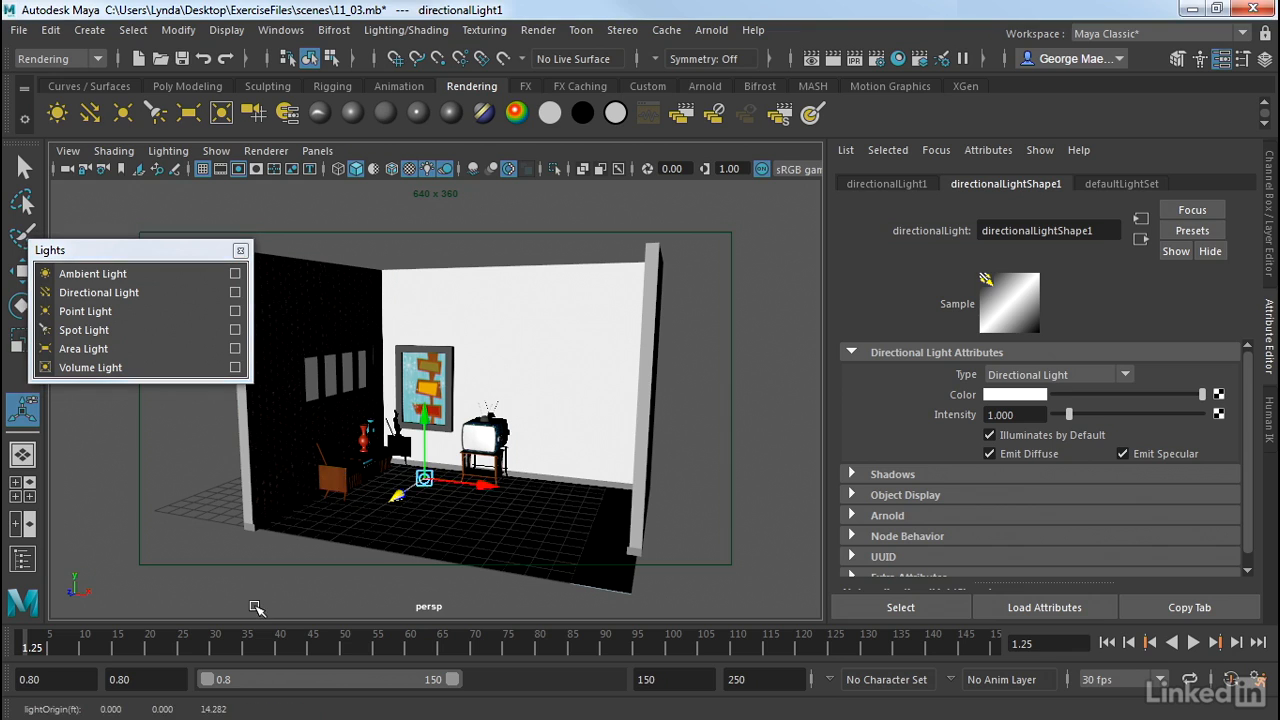
pyautogui.press('w')
pyautogui.moveTo(255, 608); pyautogui.dragTo(213, 632, button='middle')
pyautogui.press('r')
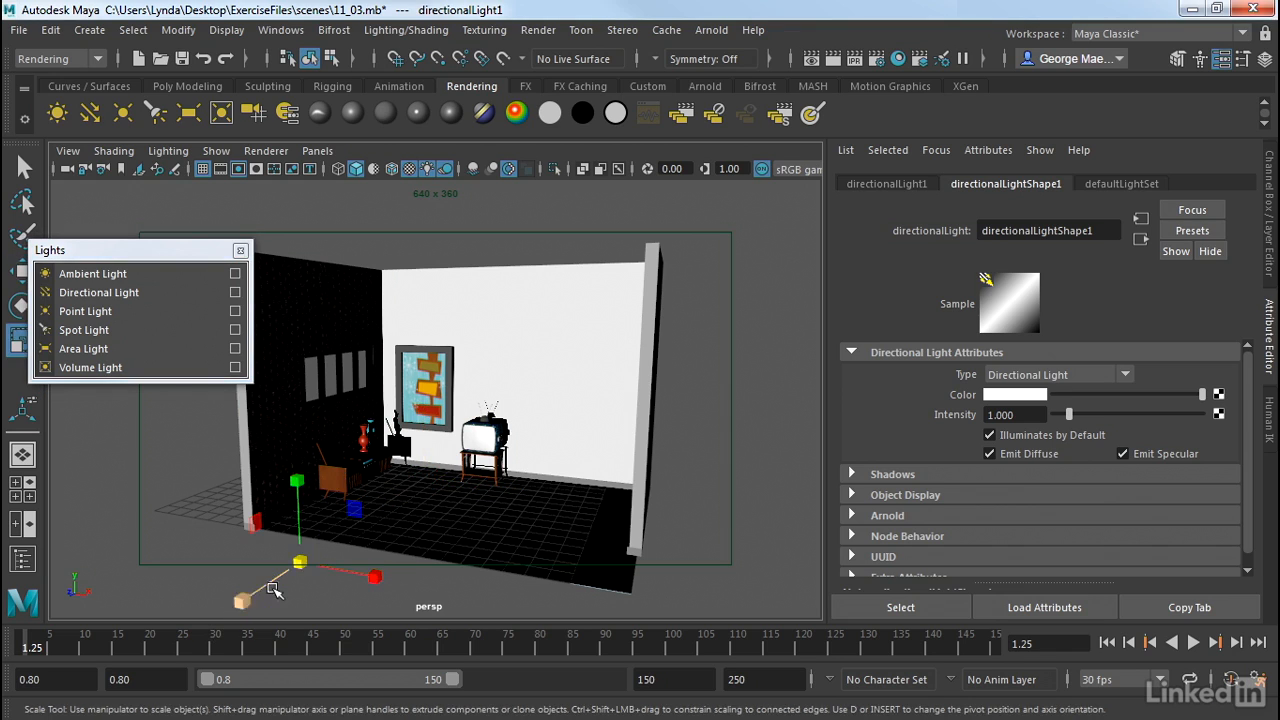
pyautogui.moveTo(301, 561); pyautogui.dragTo(343, 538)
pyautogui.keyDown('alt'); pyautogui.moveTo(360, 523); pyautogui.dragTo(362, 566, button='middle'); pyautogui.keyUp('alt')
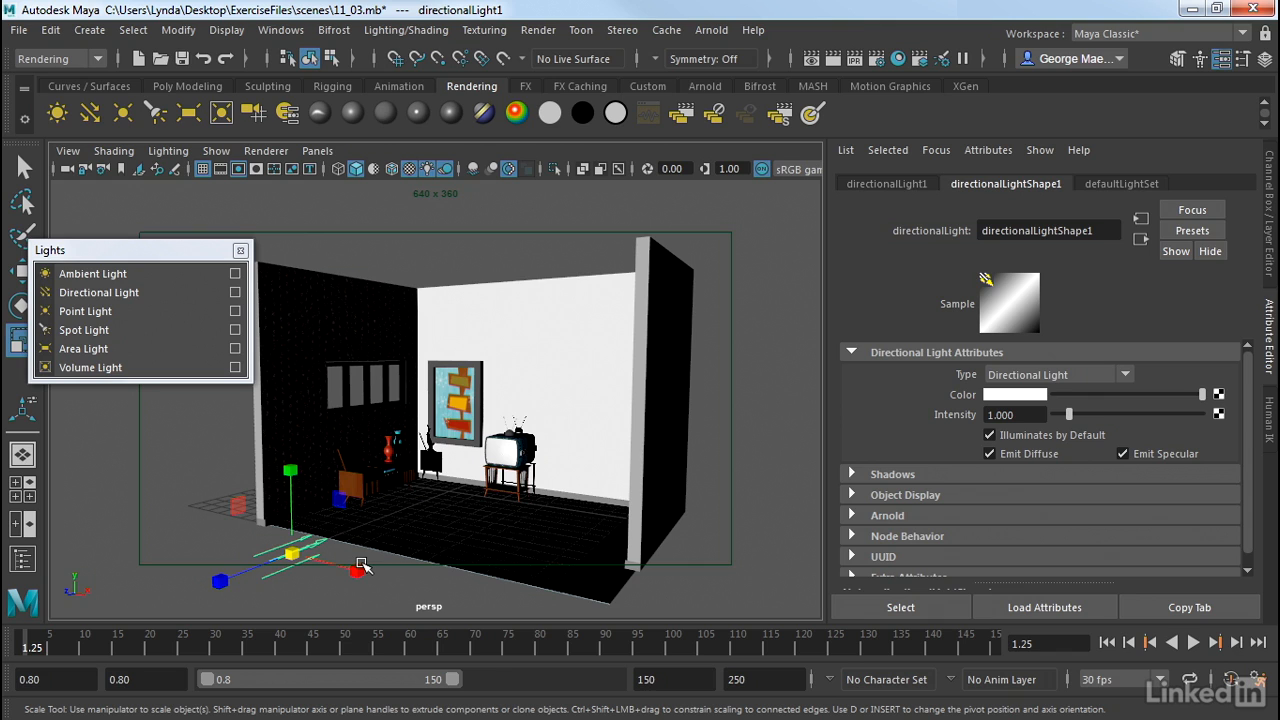
# Step: Reposition the directional light and rotate it to about -58.291, 3.091, -9.728 degrees so it shines down into the room
pyautogui.press('e')
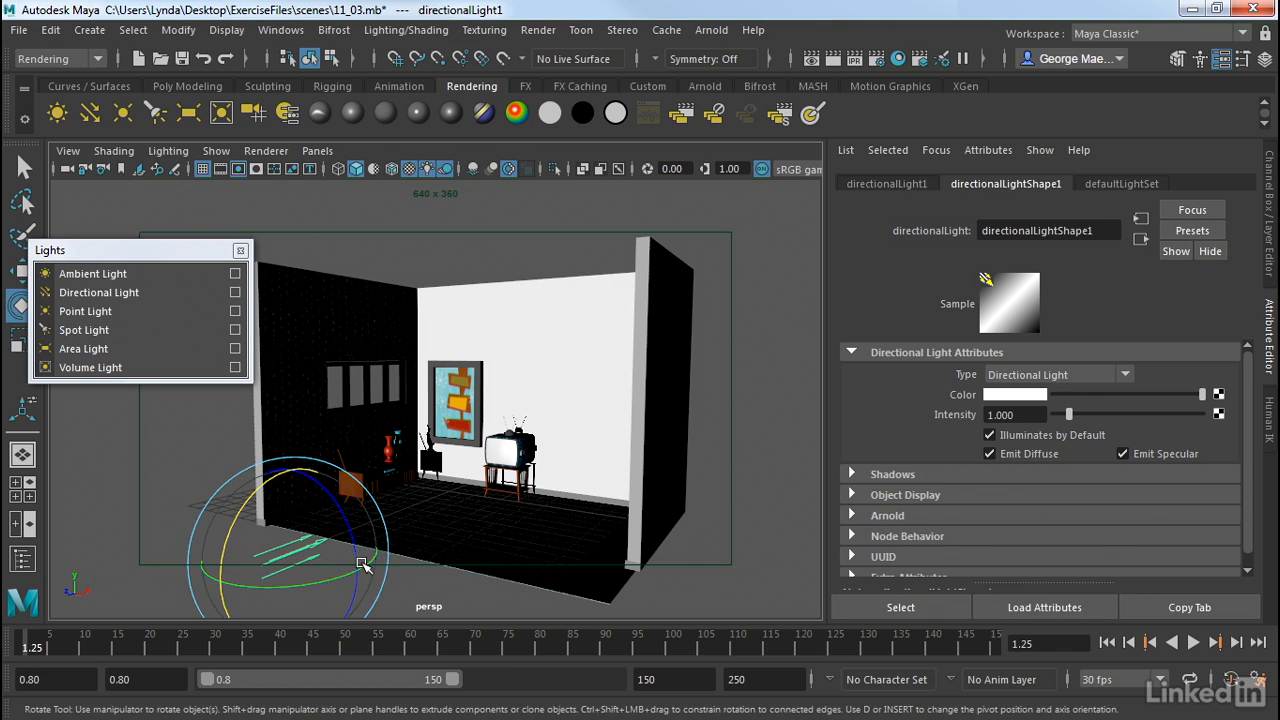
pyautogui.moveTo(230, 521)
pyautogui.mouseDown()
pyautogui.moveTo(331, 474)
pyautogui.moveTo(338, 517)
pyautogui.moveTo(332, 507)
pyautogui.moveTo(480, 418)
pyautogui.moveTo(42, 380)
pyautogui.moveTo(261, 486)
pyautogui.moveTo(254, 497)
pyautogui.moveTo(156, 487)
pyautogui.mouseUp()
pyautogui.press('w')
pyautogui.press('e')
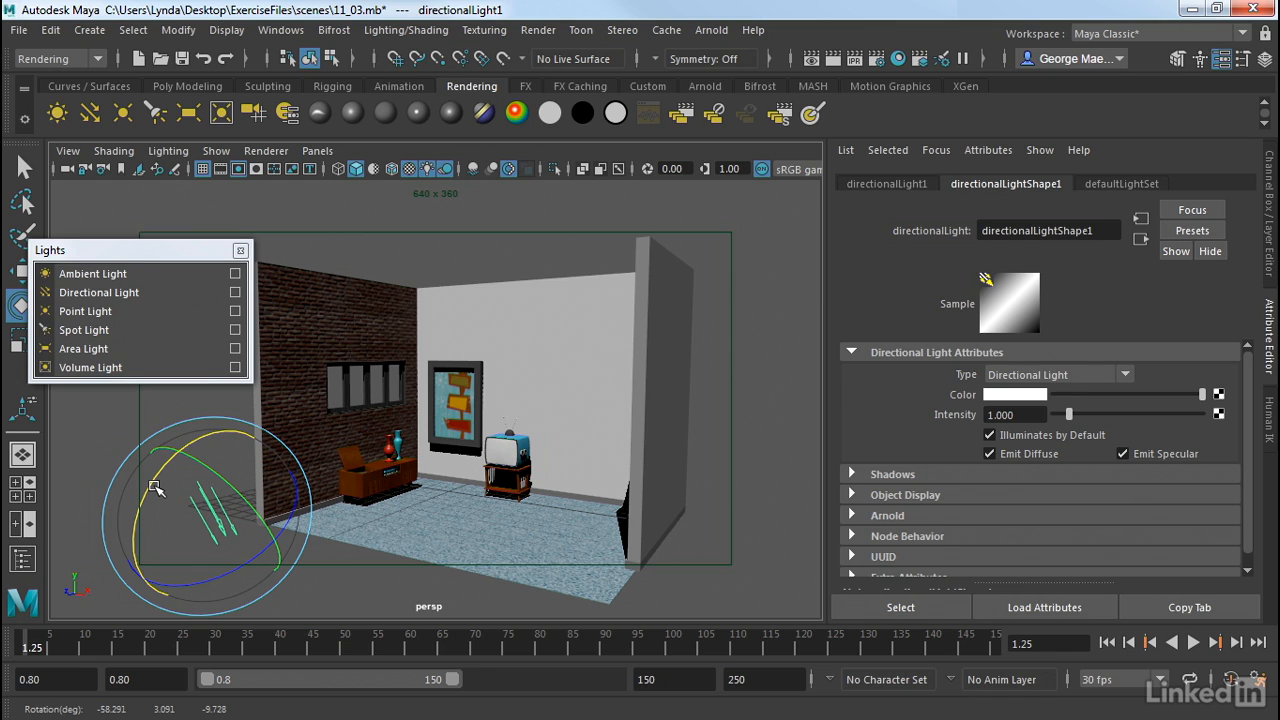
pyautogui.click(190, 490)
pyautogui.click(191, 497)
pyautogui.press('q')
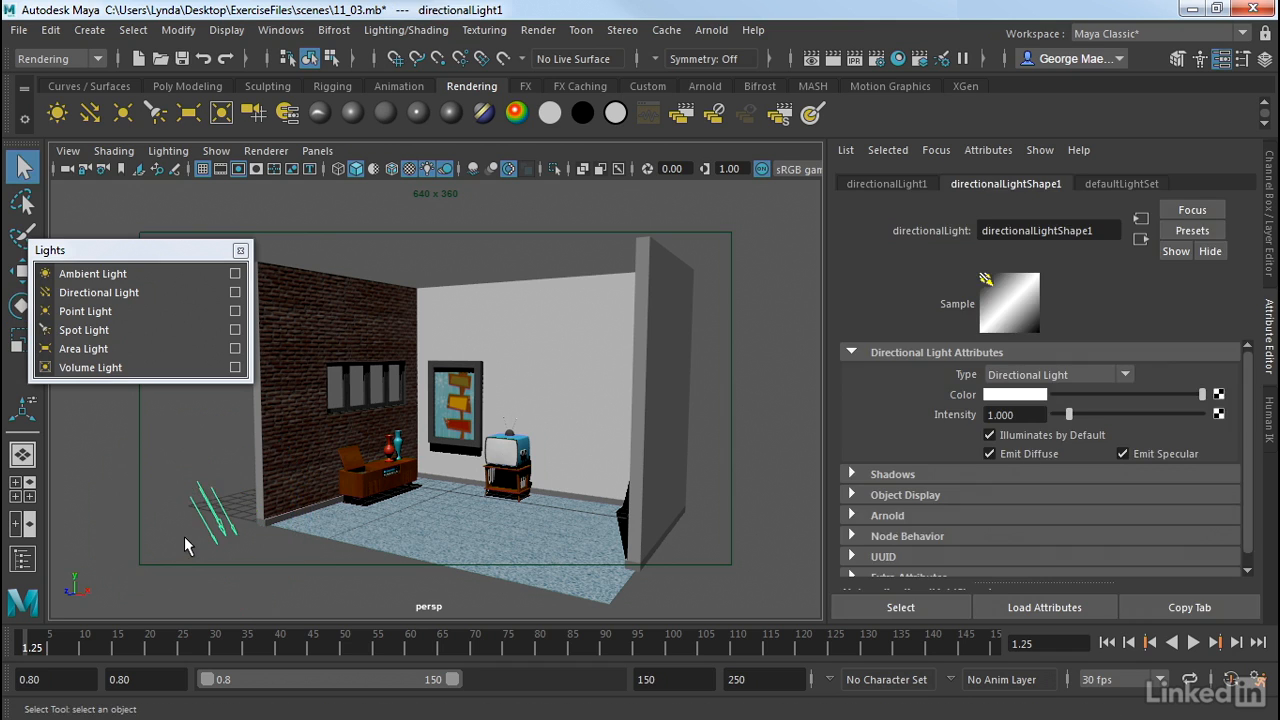
# Step: Replace the directional light with an area light and scale it uniformly to about 53.75
pyautogui.press('Delete')
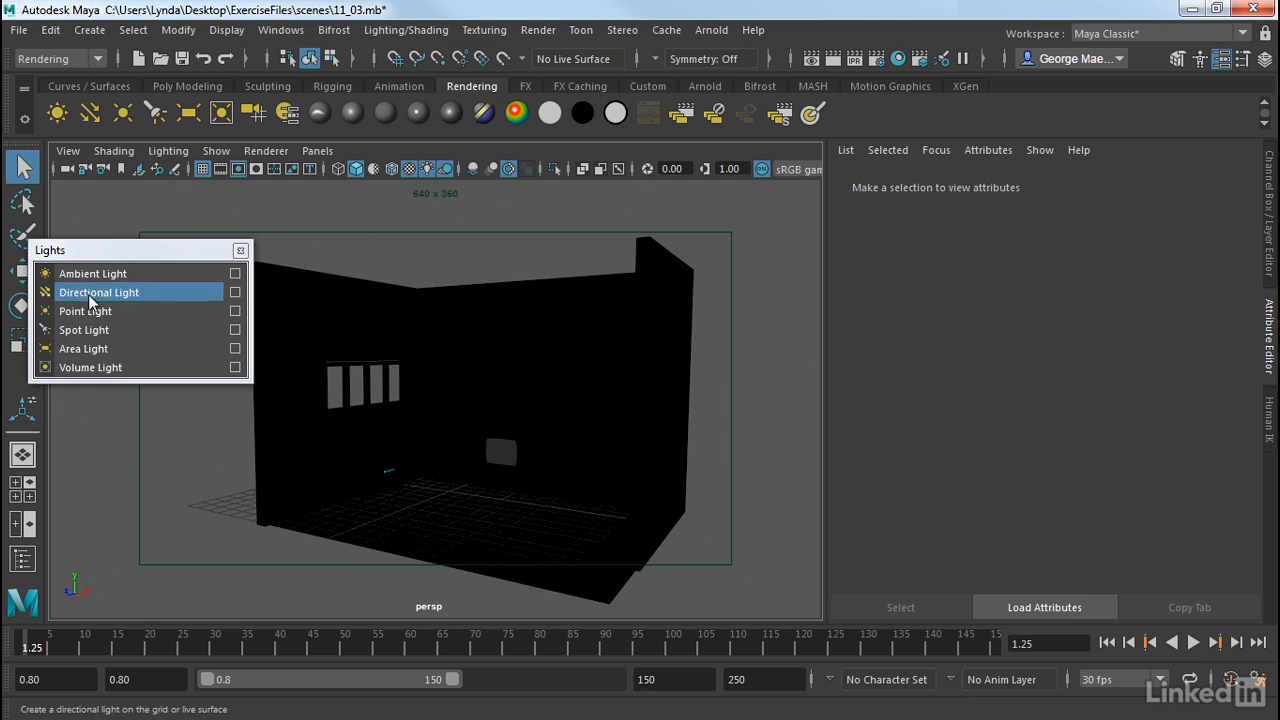
pyautogui.click(85, 349)
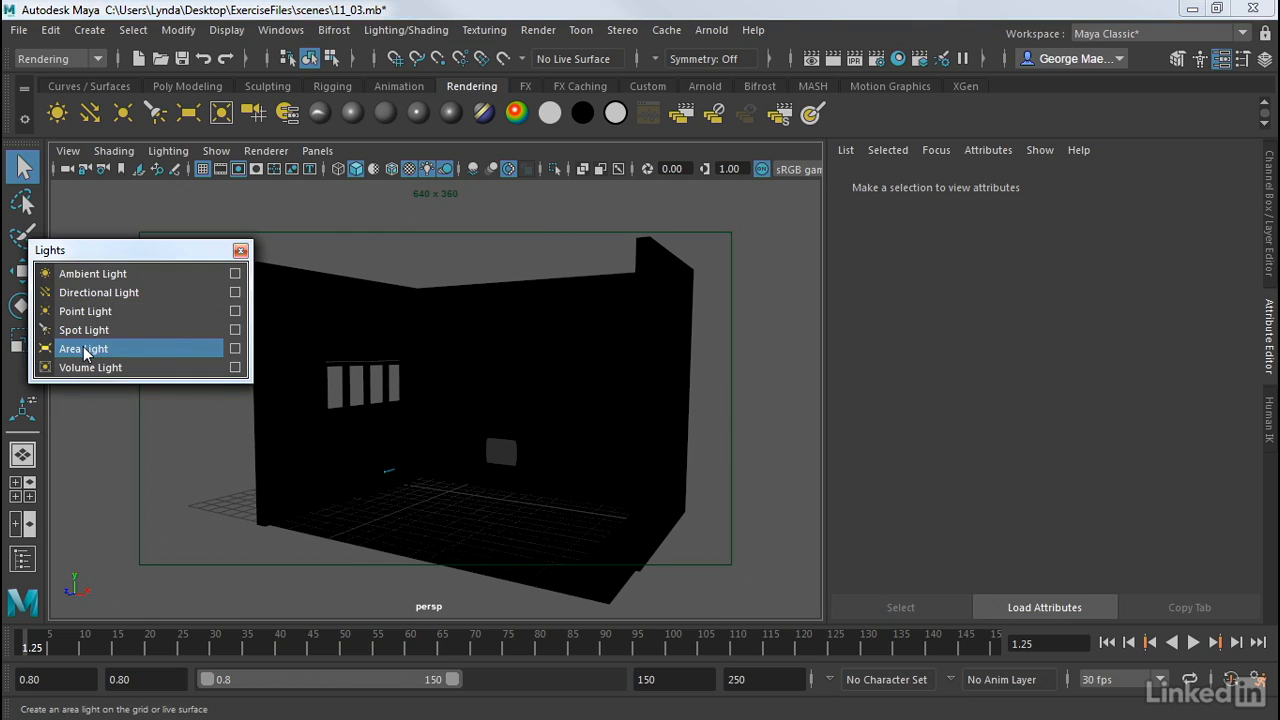
pyautogui.click(85, 349)
pyautogui.press('r')
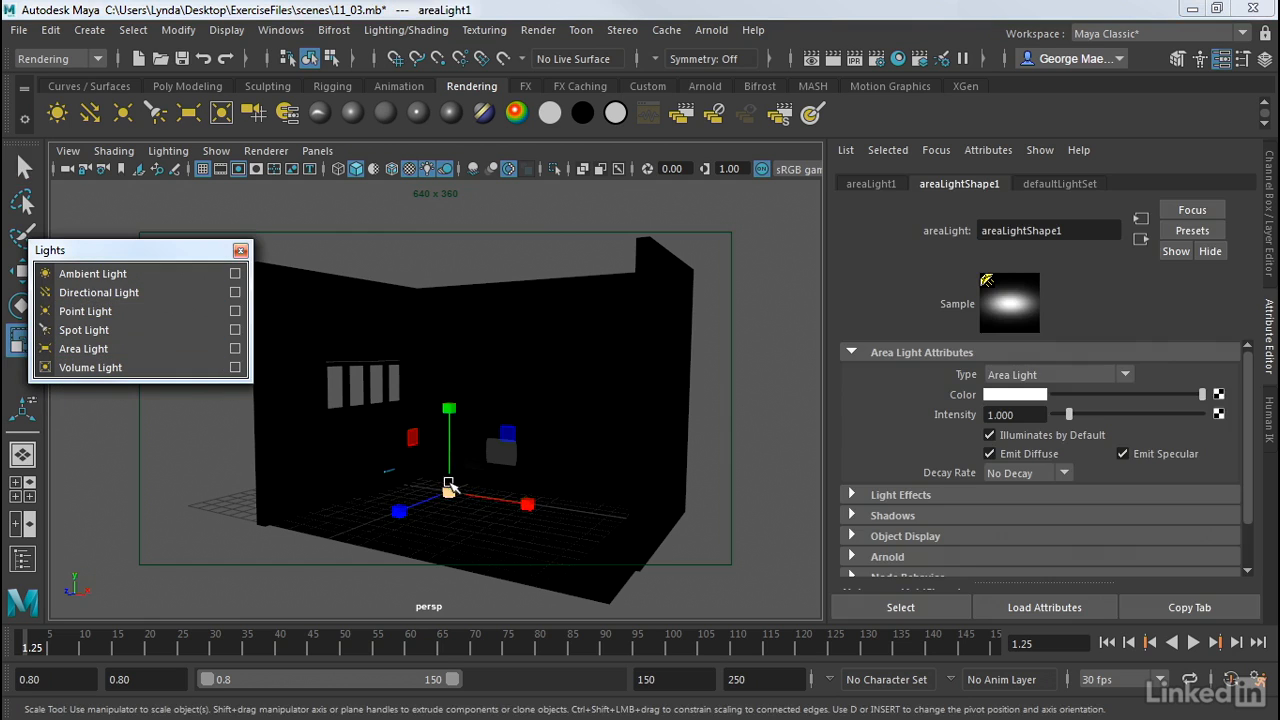
pyautogui.moveTo(452, 494); pyautogui.dragTo(497, 493)
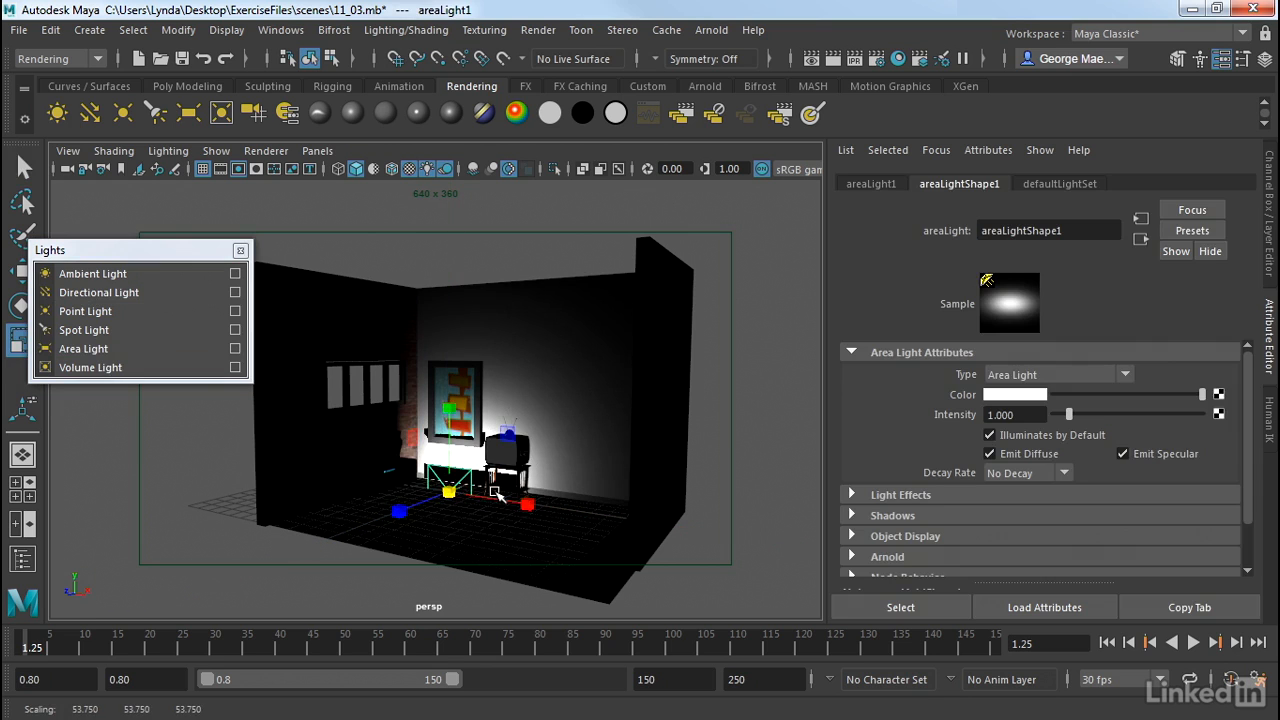
# Step: Move the area light to about 3.750, 7.326, 14.345 ft at the room's open front and close the floating Lights window
pyautogui.press('w')
pyautogui.moveTo(392, 518); pyautogui.dragTo(200, 590)
pyautogui.moveTo(310, 468); pyautogui.dragTo(313, 315)
pyautogui.click(239, 250)
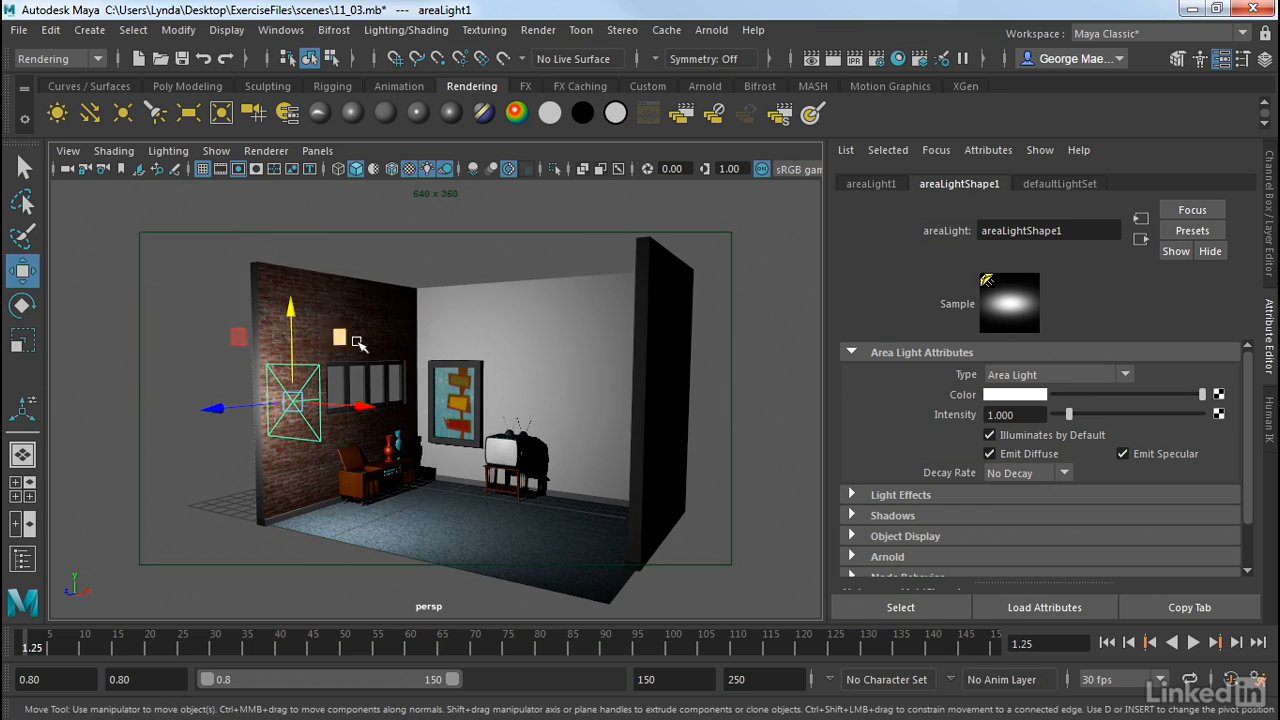
pyautogui.moveTo(363, 407); pyautogui.dragTo(437, 432)
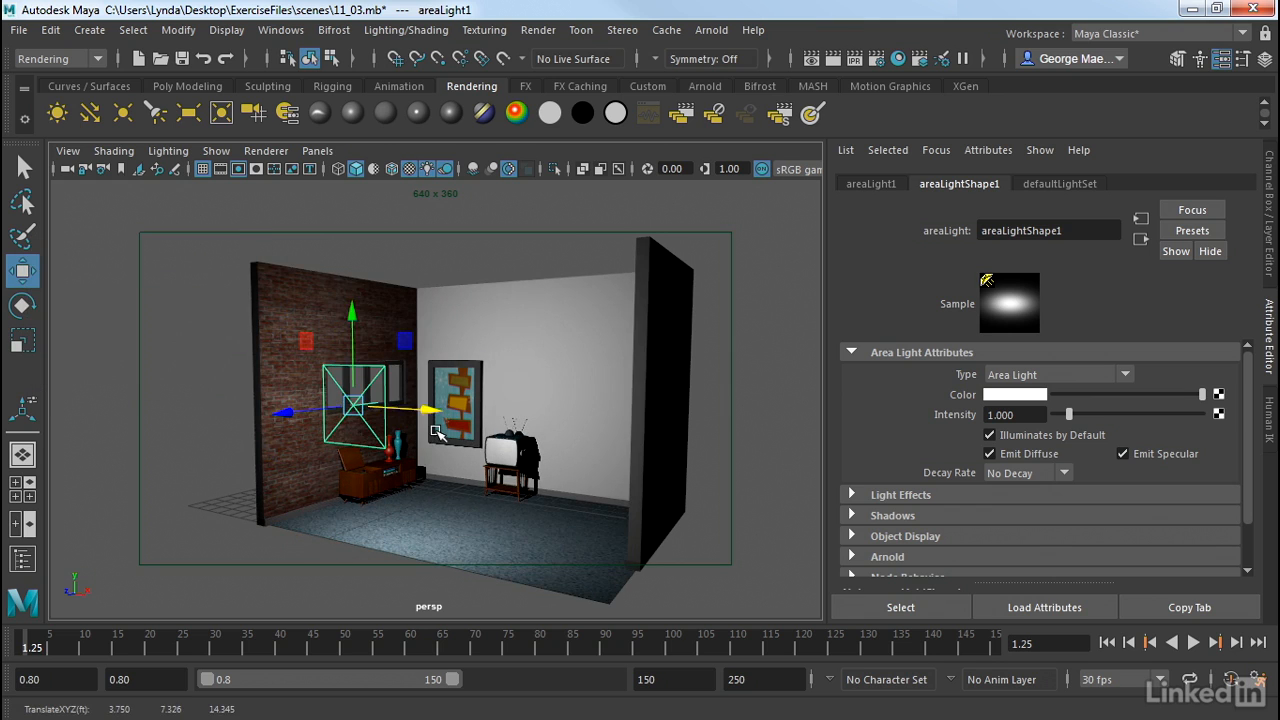
# Step: Tilt the area light down about -52.032 degrees around X and raise it along its own Y axis
pyautogui.press('e')
pyautogui.moveTo(298, 375); pyautogui.dragTo(326, 324)
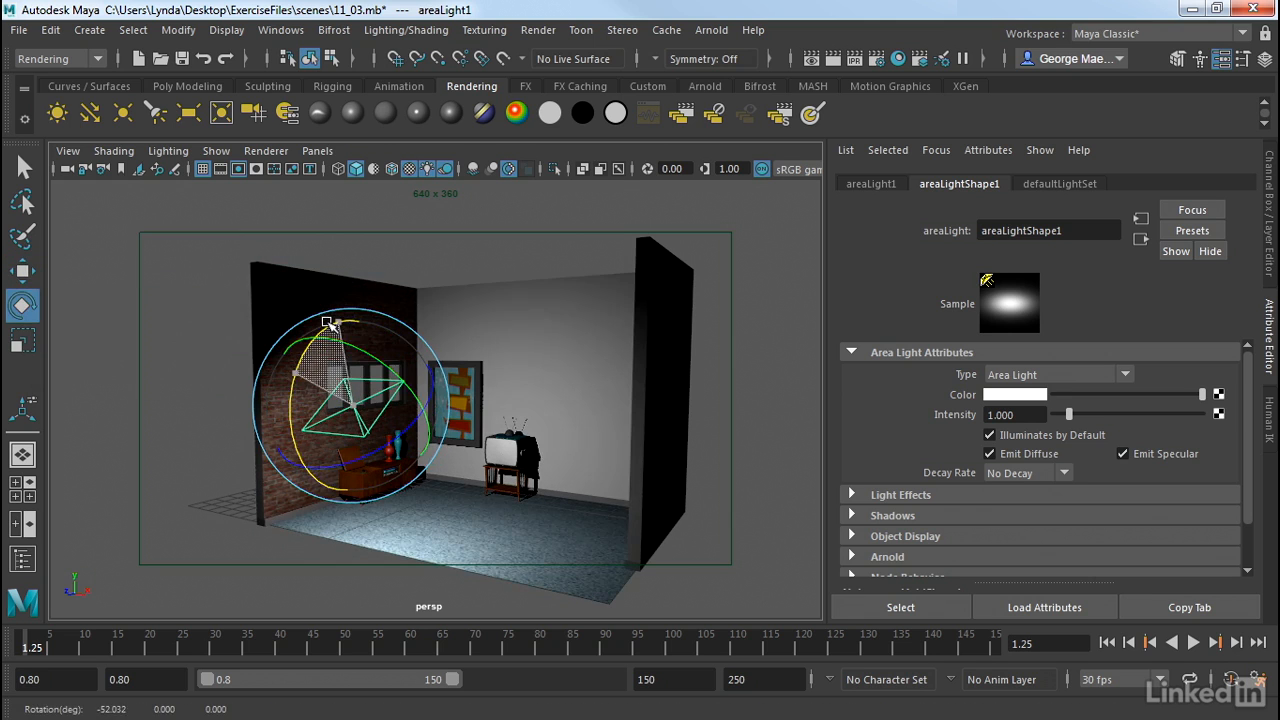
pyautogui.press('w')
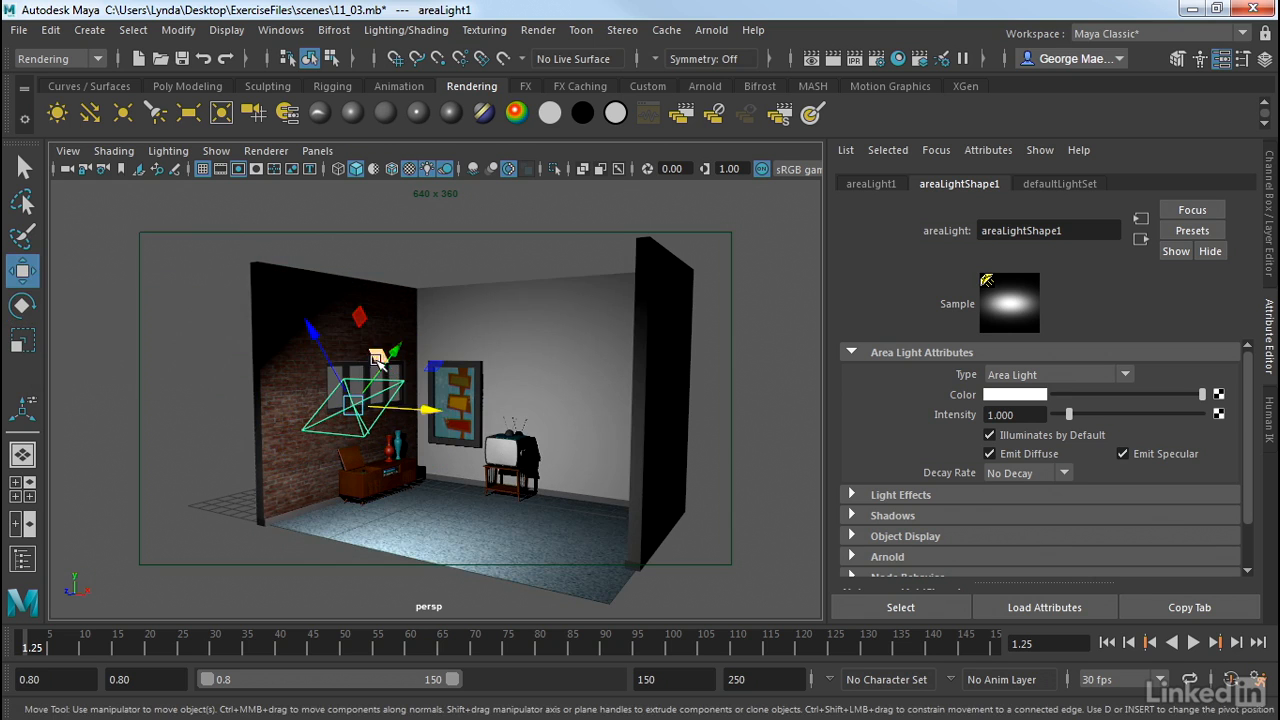
pyautogui.moveTo(392, 354); pyautogui.dragTo(418, 320)
pyautogui.moveTo(445, 285); pyautogui.dragTo(440, 291)
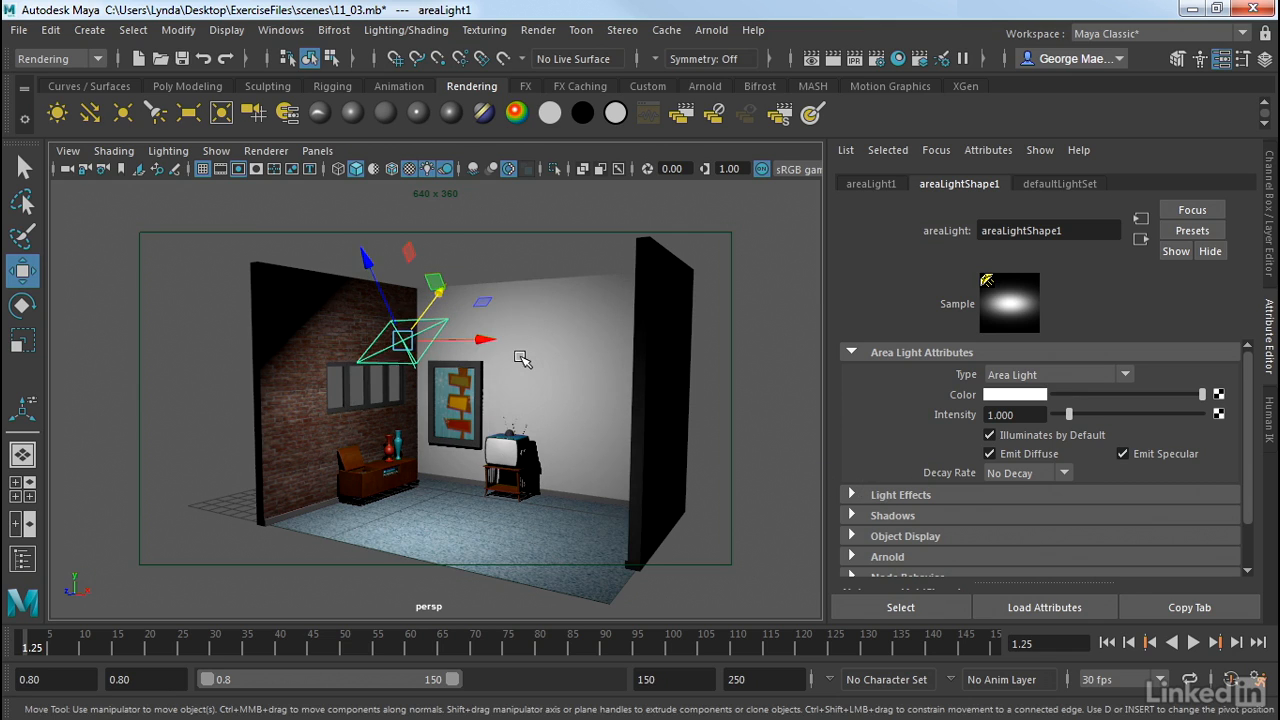
# Step: Scale the area light to about 69.146, 64.054, 35.859 in X, Y and Z
pyautogui.press('r')
pyautogui.moveTo(486, 341); pyautogui.dragTo(562, 350)
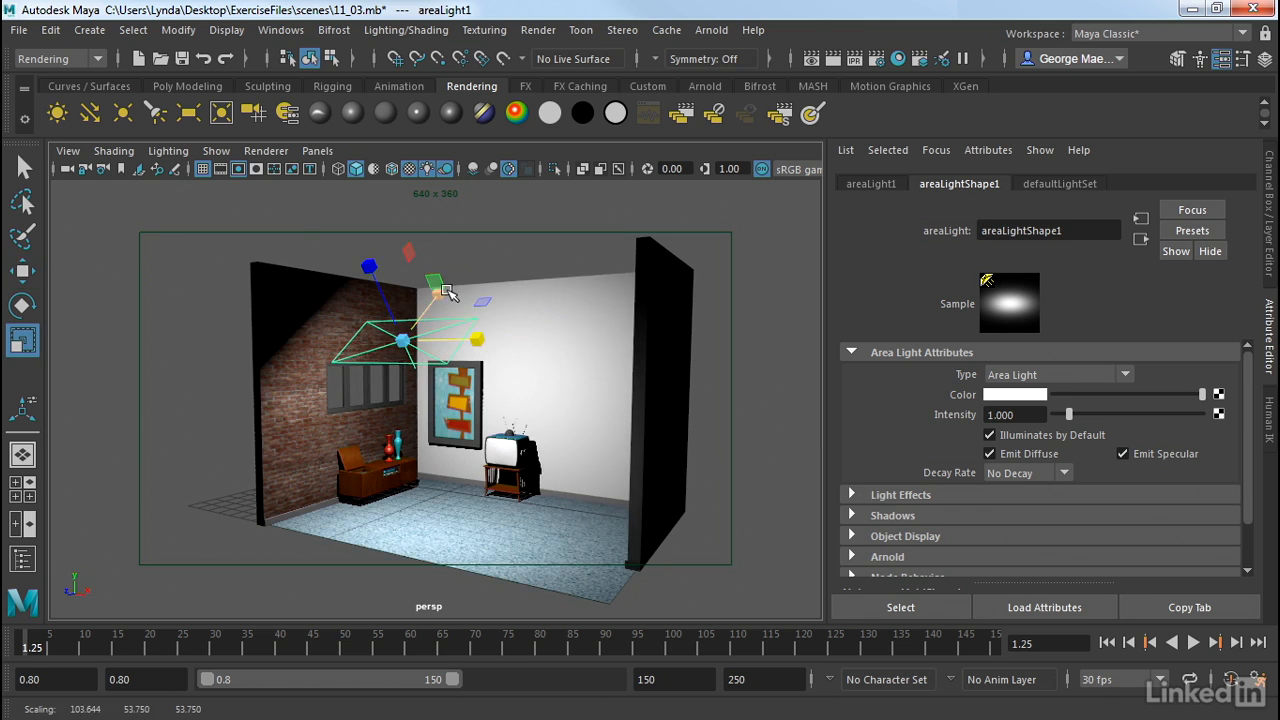
pyautogui.moveTo(437, 292); pyautogui.dragTo(480, 249)
pyautogui.moveTo(402, 341); pyautogui.dragTo(365, 405)
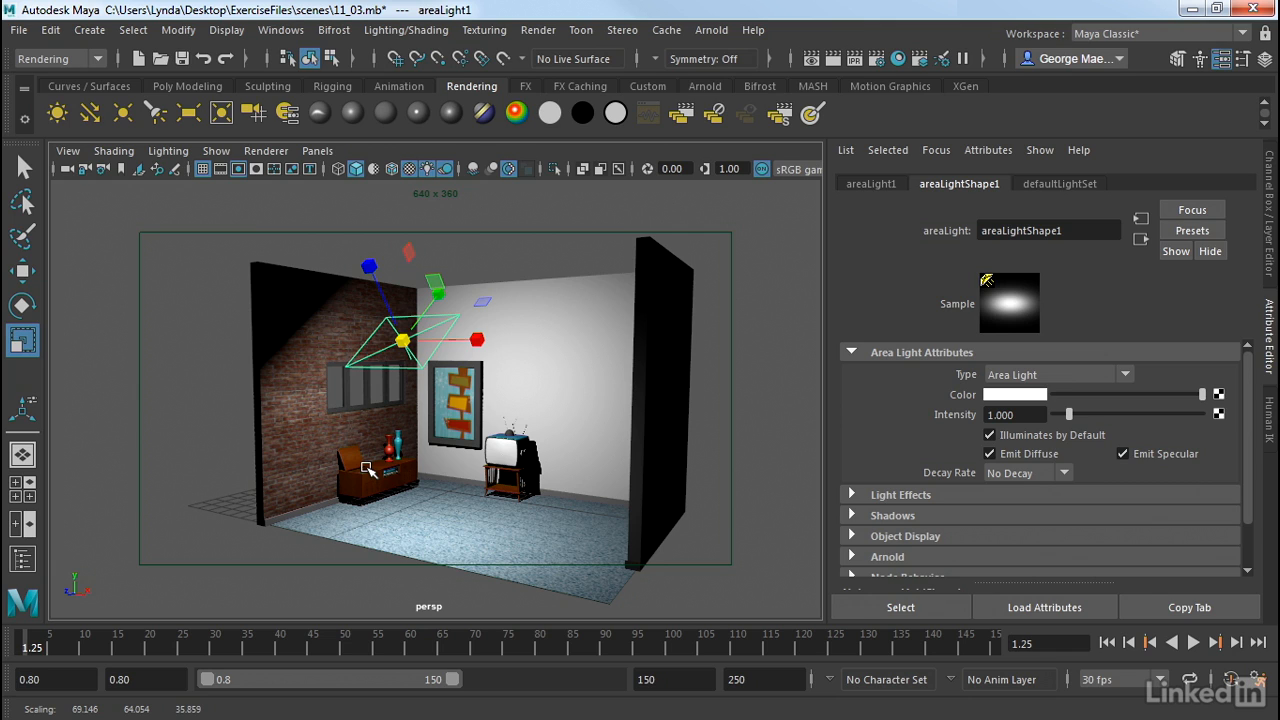
pyautogui.click(366, 467)
pyautogui.click(400, 339)
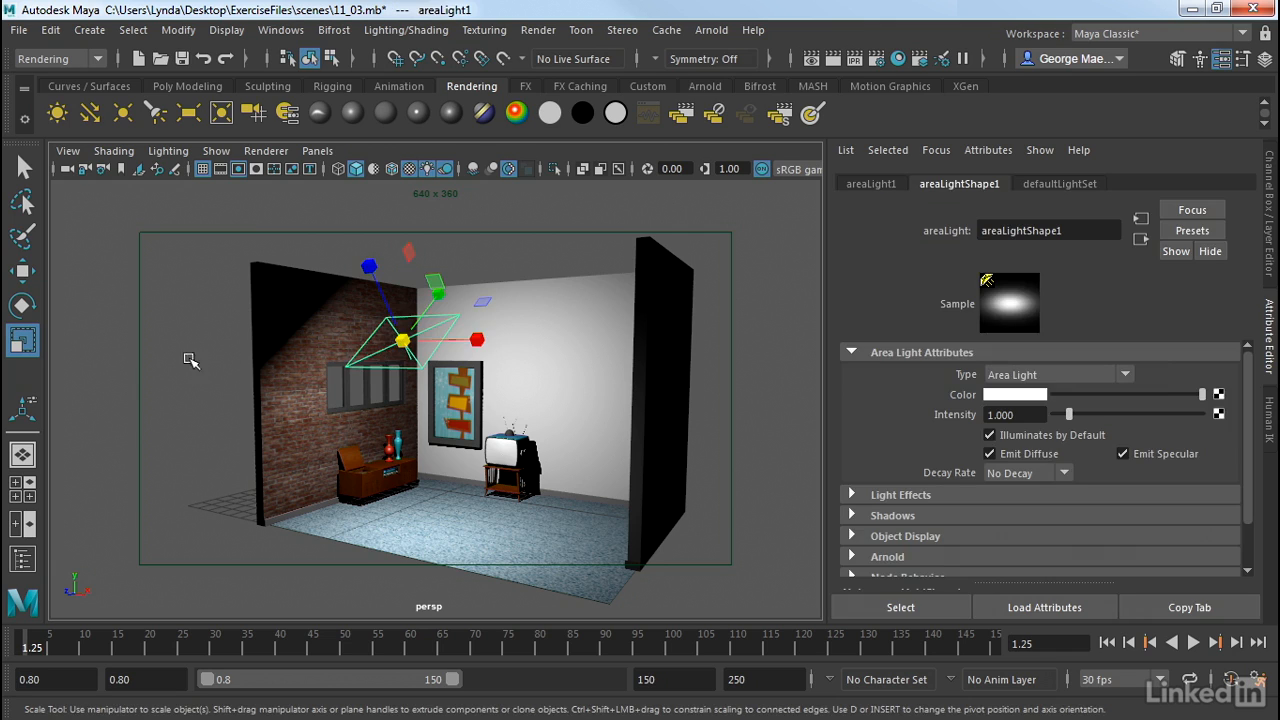